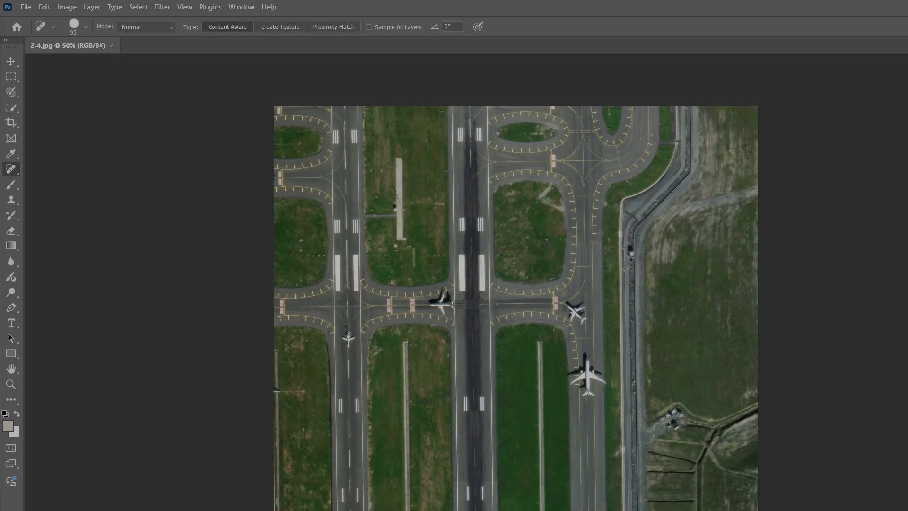
Zoom in and remove the small plane on the central taxiway with the content-aware Spot Healing Brush.
key("ctrl+plus")
key("ctrl+plus")
key("ctrl+plus")
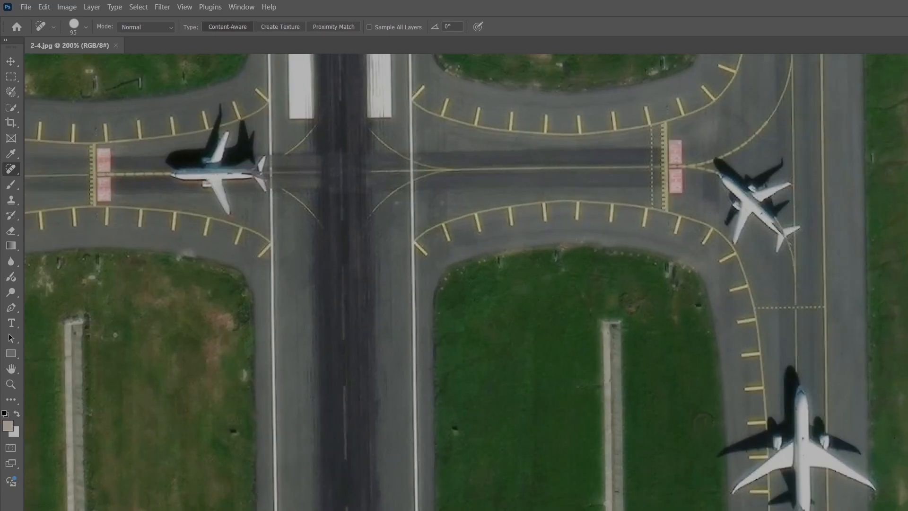
scroll(466, 282, "left", 10)
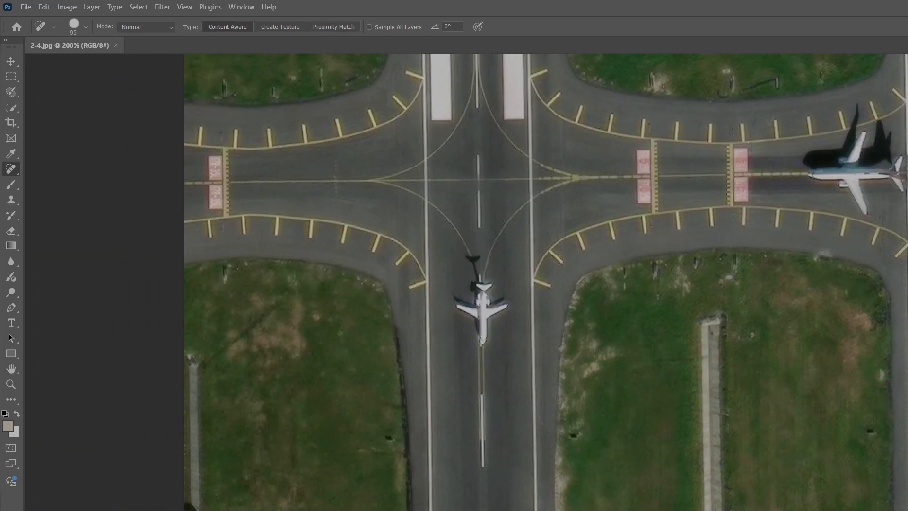
scroll(361, 375, "up", 3)
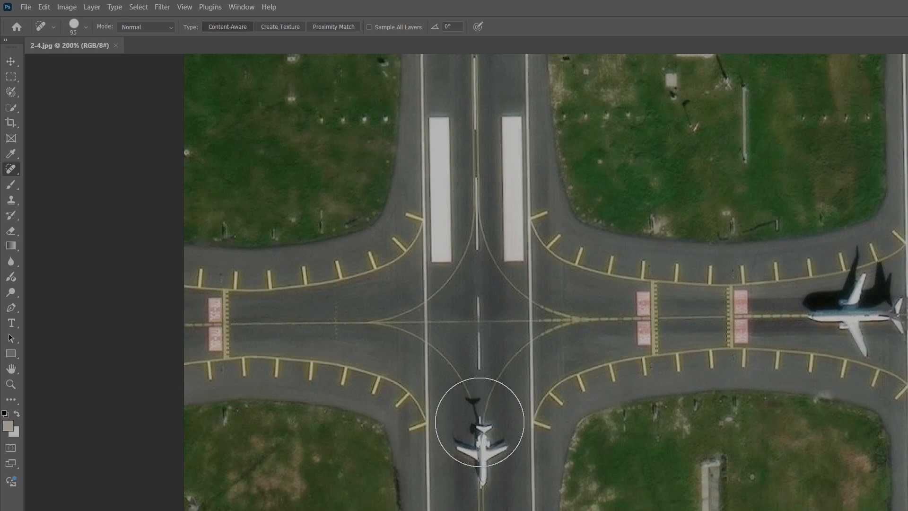
left_click_drag(479, 430, 478, 455)
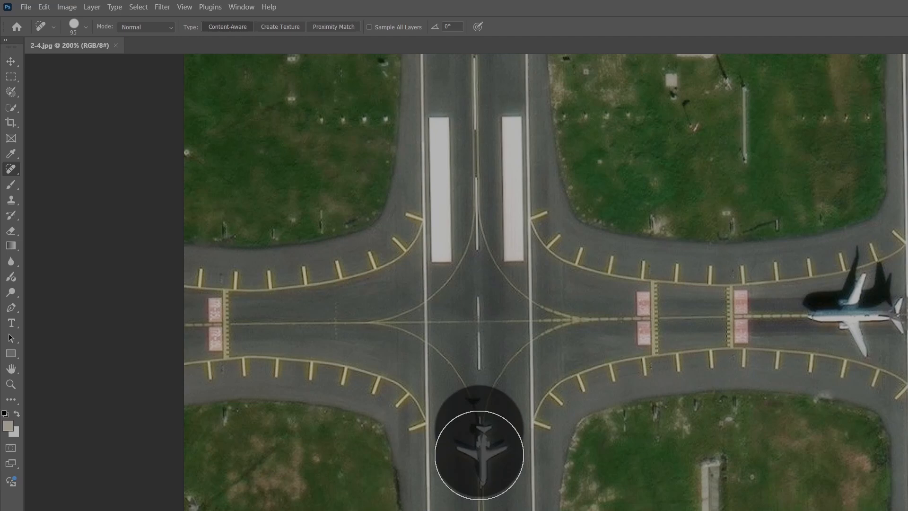
left_click_drag(479, 455, 479, 455)
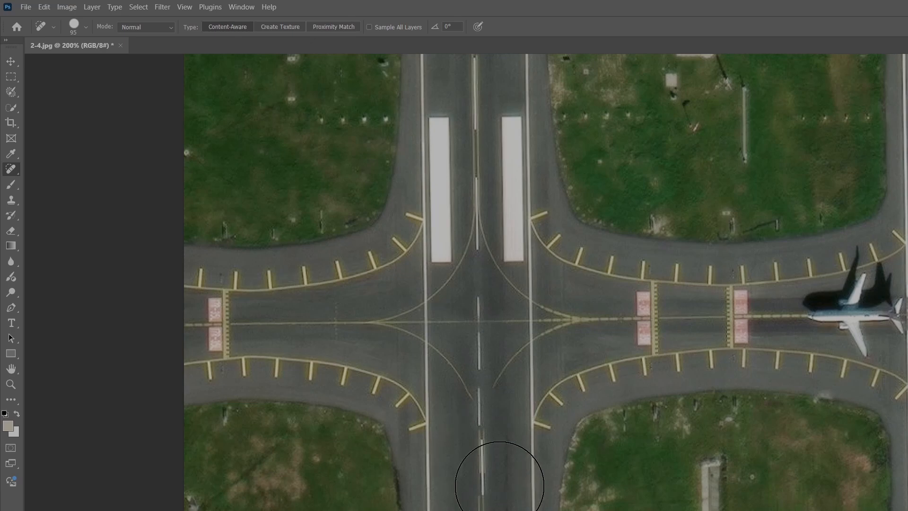
Try removing the plane at the taxiway crossing with the Spot Healing Brush, then undo that stroke.
scroll(487, 425, "up", 2)
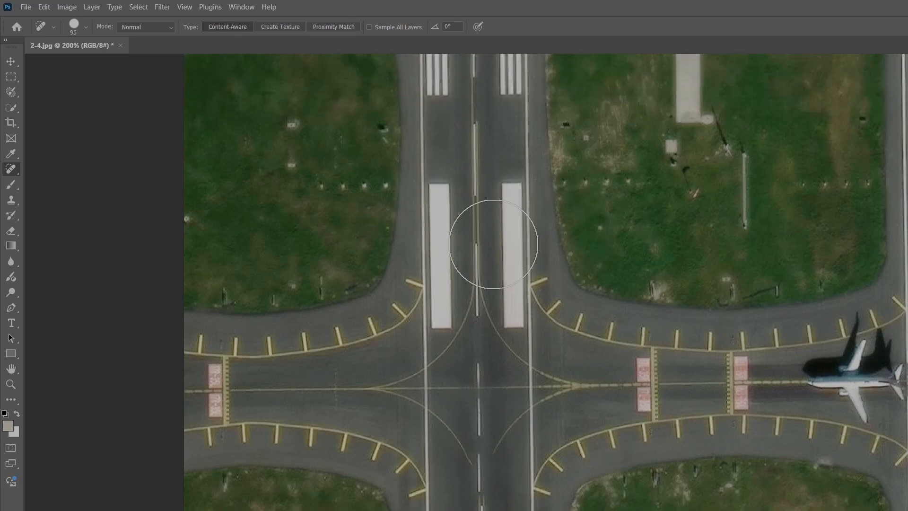
scroll(473, 454, "down", 2)
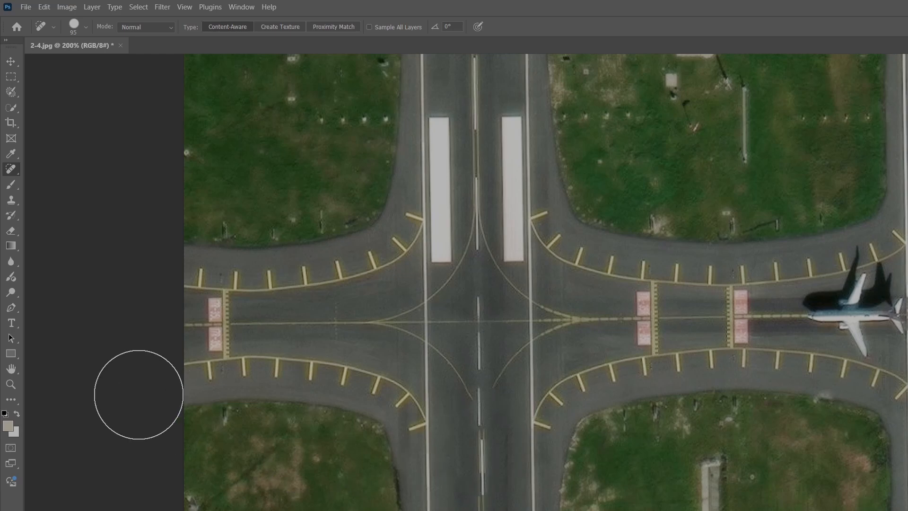
scroll(544, 508, "up", 2)
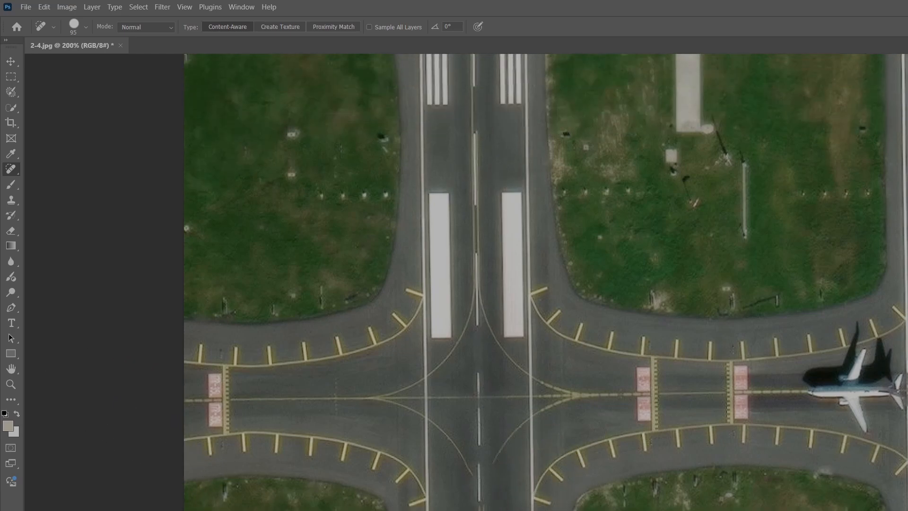
scroll(466, 282, "right", 5)
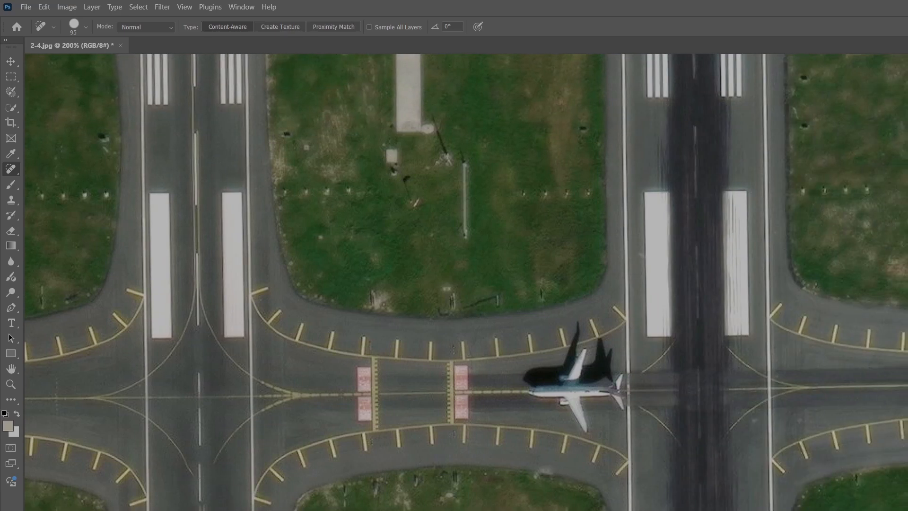
scroll(466, 282, "right", 1)
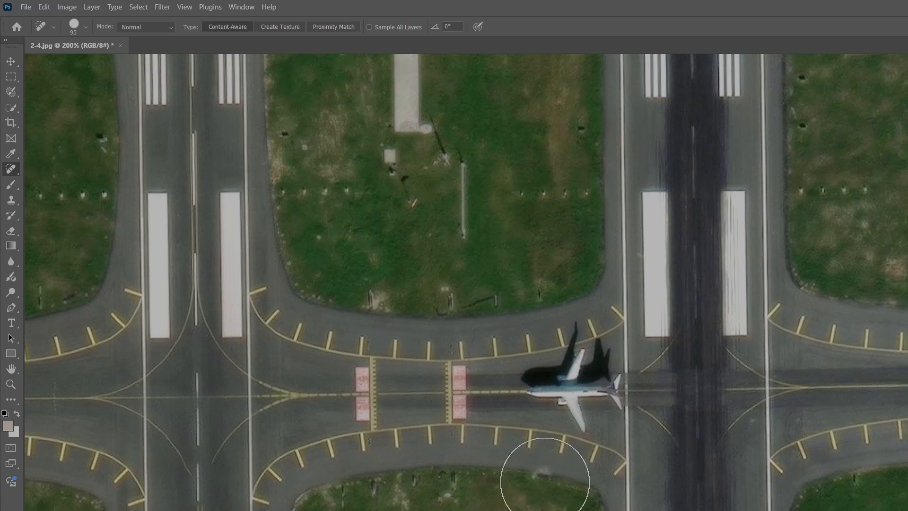
mouse_move(539, 392)
left_mouse_down()
mouse_move(567, 393)
mouse_move(578, 352)
mouse_move(594, 370)
mouse_move(589, 409)
left_mouse_up()
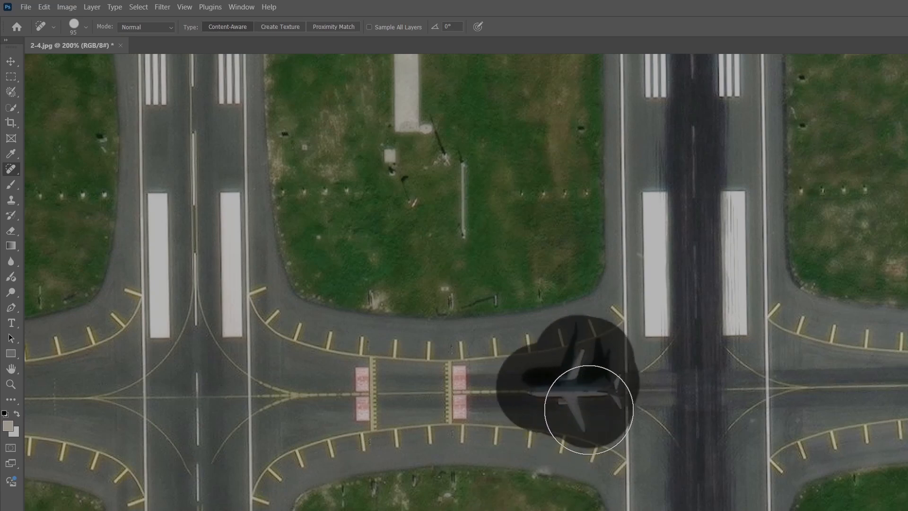
left_click_drag(589, 409, 589, 409)
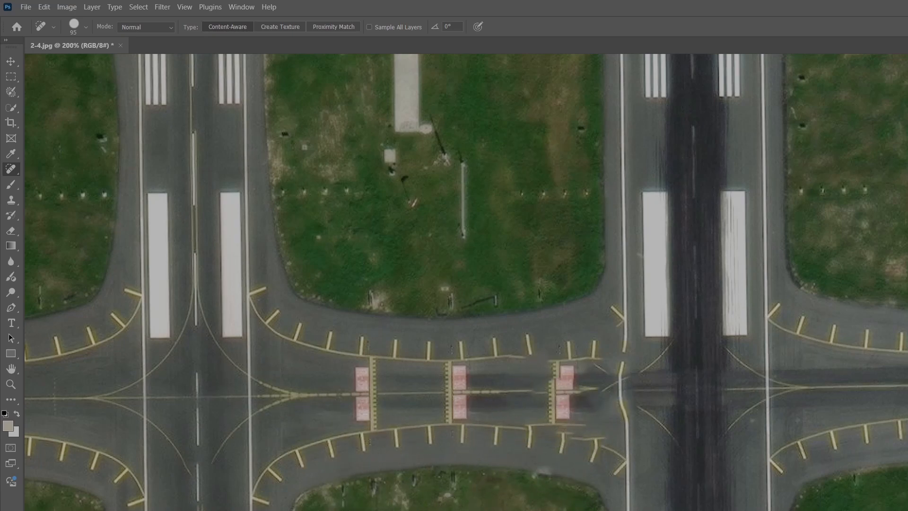
key("ctrl+z")
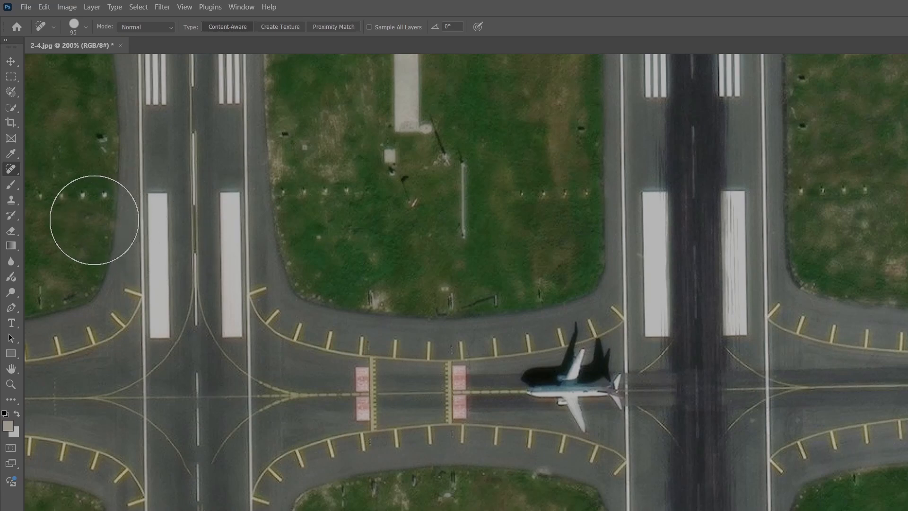
Switch to the Clone Stamp tool and paint asphalt over the plane at the taxiway crossing.
left_click(15, 202)
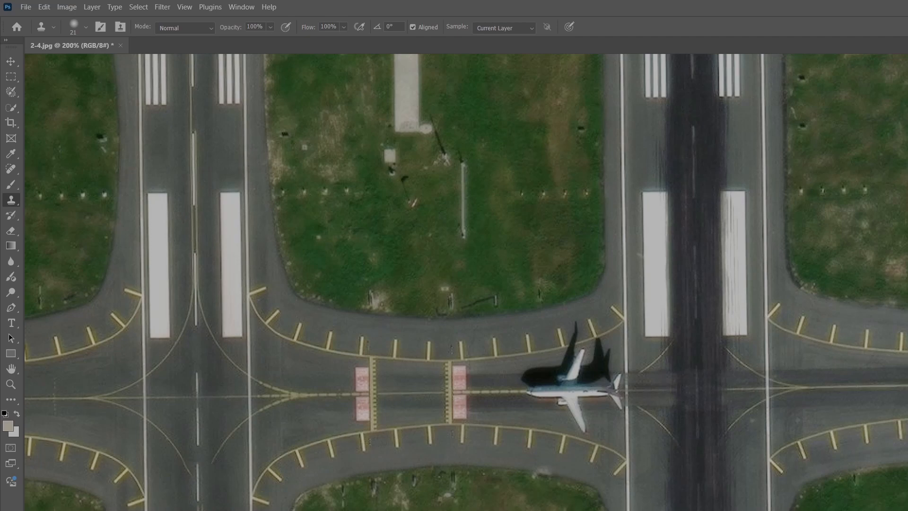
scroll(465, 282, "left", 3)
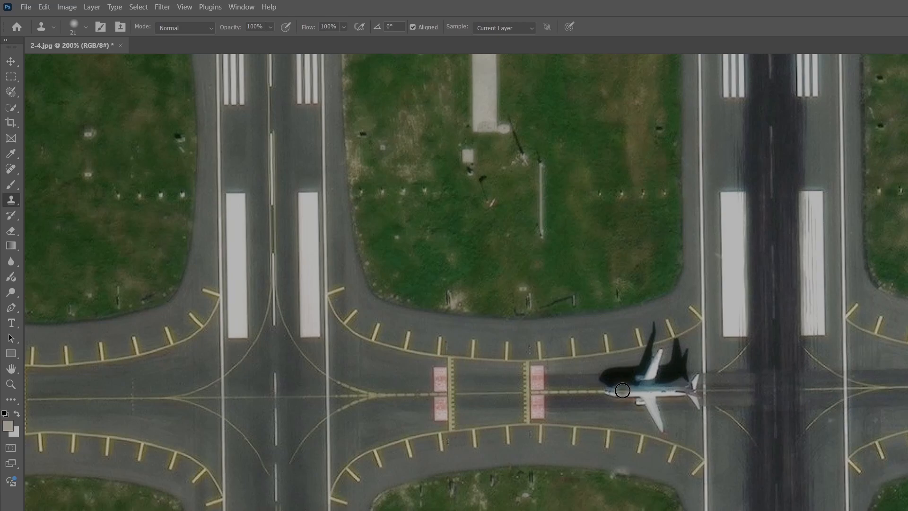
mouse_move(623, 391)
left_mouse_down()
mouse_move(647, 395)
mouse_move(619, 399)
mouse_move(656, 387)
mouse_move(662, 430)
mouse_move(662, 377)
mouse_move(690, 381)
mouse_move(692, 398)
mouse_move(694, 377)
mouse_move(665, 361)
mouse_move(653, 370)
mouse_move(669, 370)
mouse_move(661, 354)
mouse_move(600, 375)
mouse_move(633, 380)
mouse_move(636, 368)
mouse_move(674, 398)
mouse_move(664, 388)
mouse_move(661, 407)
left_mouse_up()
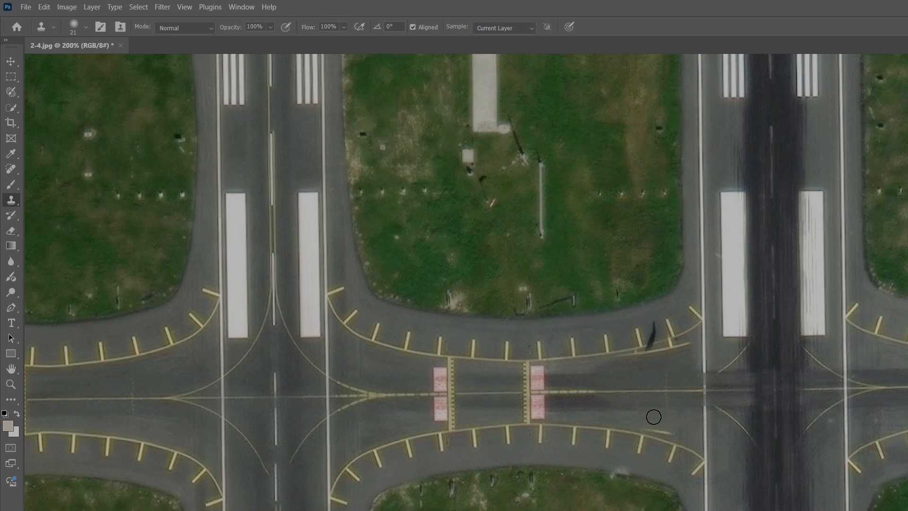
Zoom in to 500% and clone clean asphalt over the leftover plane traces beside the hold markings.
scroll(544, 338, "right", 5)
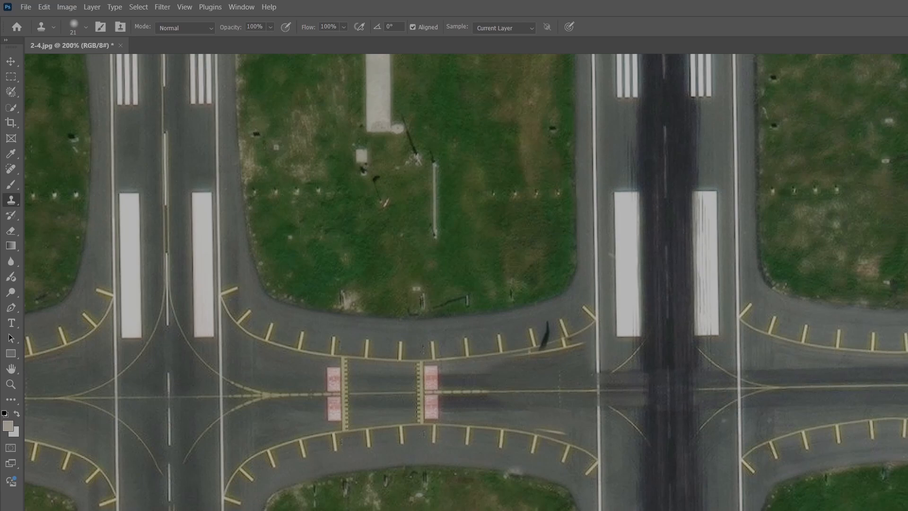
key("ctrl+plus")
key("ctrl+plus")
key("ctrl+plus")
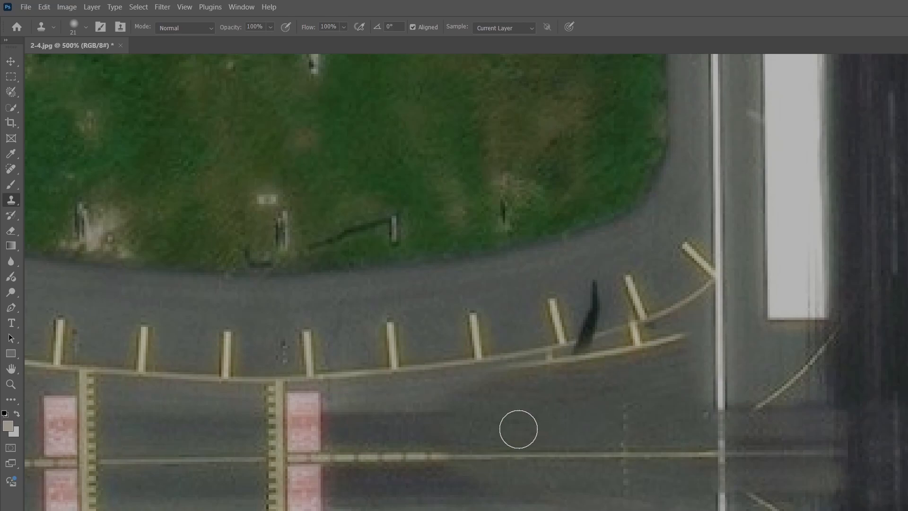
left_click(574, 409, "alt")
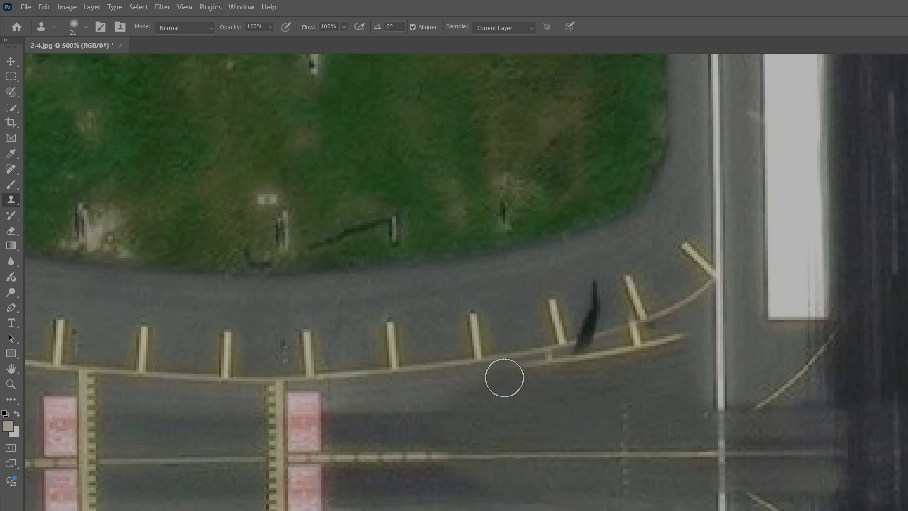
mouse_move(523, 376)
left_mouse_down()
mouse_move(608, 364)
mouse_move(669, 338)
mouse_move(607, 357)
mouse_move(648, 343)
left_mouse_up()
left_click(576, 408, "alt")
Sample nearby asphalt and clone over the remaining dark patches along the taxiway centreline.
scroll(644, 470, "down", 4)
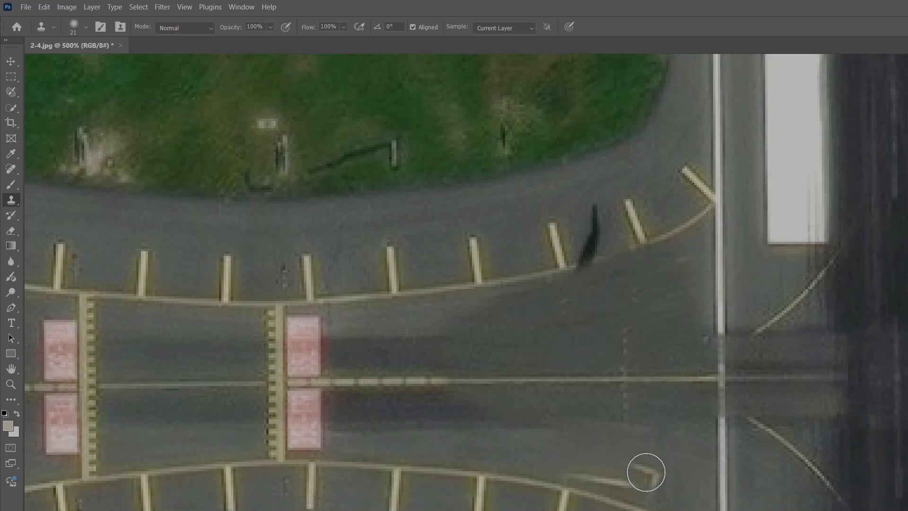
left_click(568, 328, "alt")
mouse_move(575, 379)
left_mouse_down()
mouse_move(633, 402)
mouse_move(595, 386)
mouse_move(621, 398)
left_mouse_up()
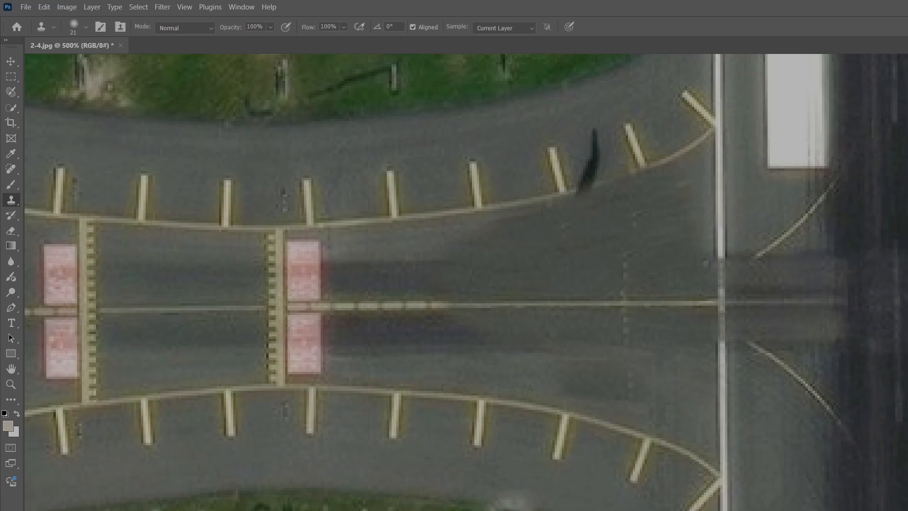
scroll(465, 283, "left", 15)
scroll(465, 282, "left", 15)
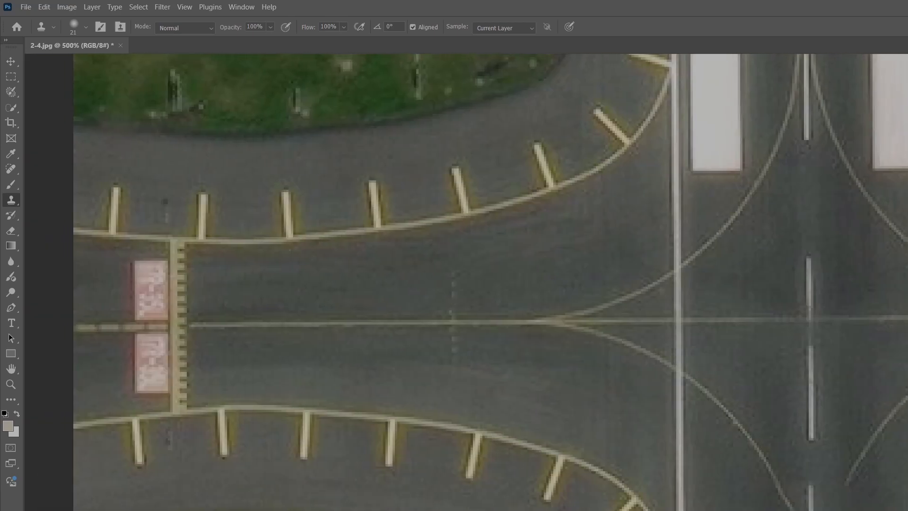
scroll(492, 213, "right", 2)
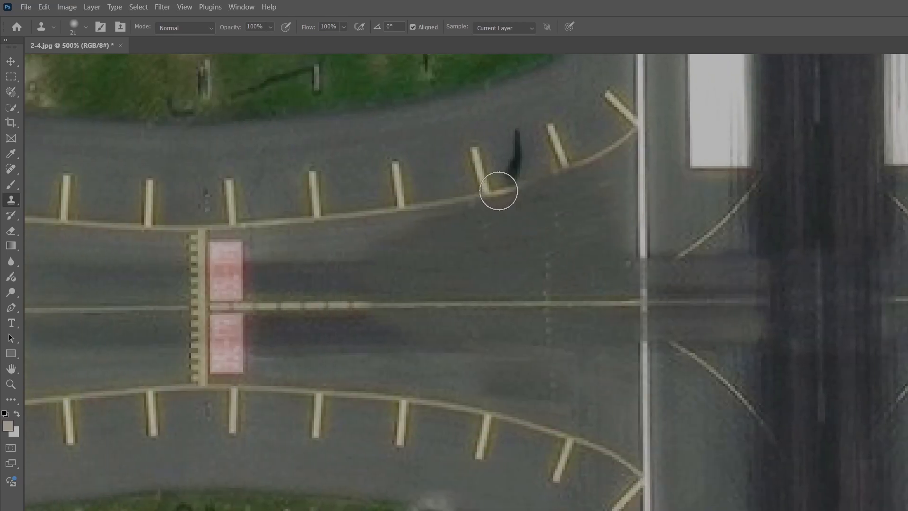
mouse_move(498, 190)
left_mouse_down()
mouse_move(544, 171)
mouse_move(515, 137)
mouse_move(512, 172)
mouse_move(510, 164)
left_mouse_up()
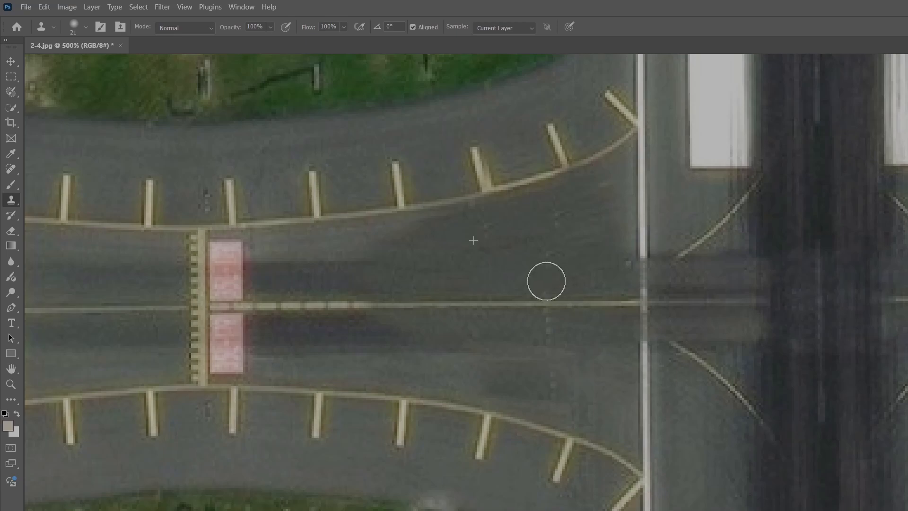
mouse_move(546, 281)
left_mouse_down()
mouse_move(557, 232)
mouse_move(547, 249)
left_mouse_up()
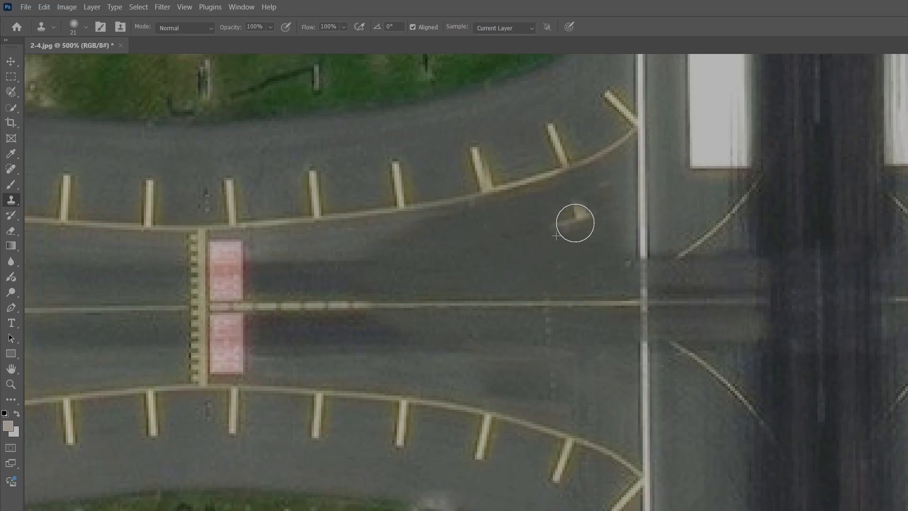
left_click_drag(551, 232, 588, 211)
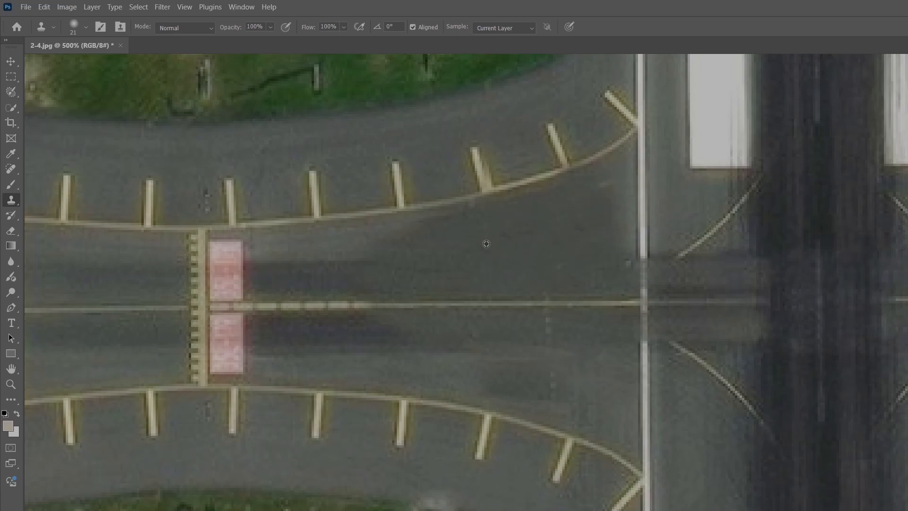
mouse_move(552, 355)
left_mouse_down()
mouse_move(547, 380)
mouse_move(546, 331)
left_mouse_up()
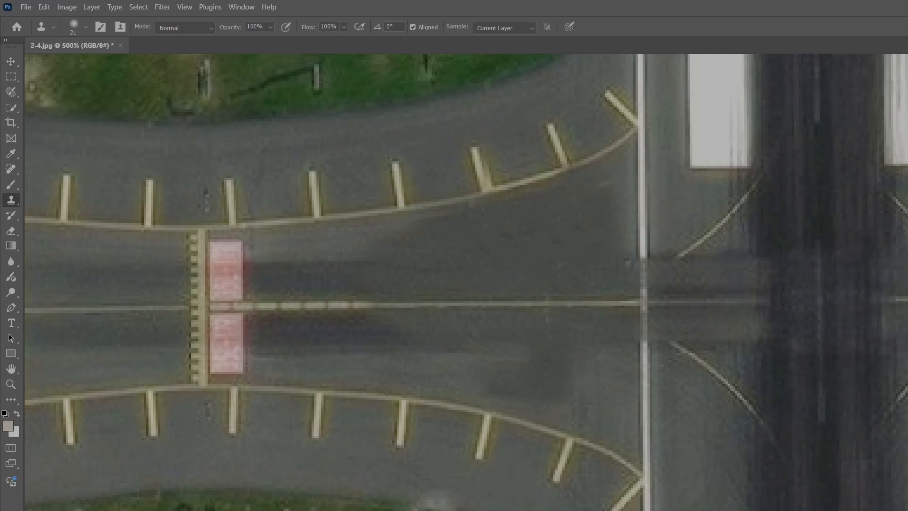
Zoom out to inspect the whole image and the large plane remaining on the eastern taxiway.
scroll(516, 348, "down", 6)
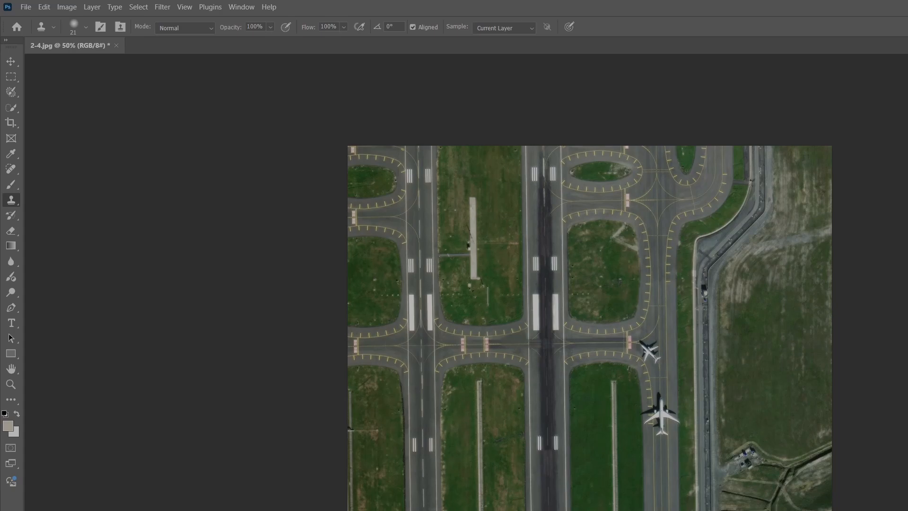
scroll(516, 348, "right", 2)
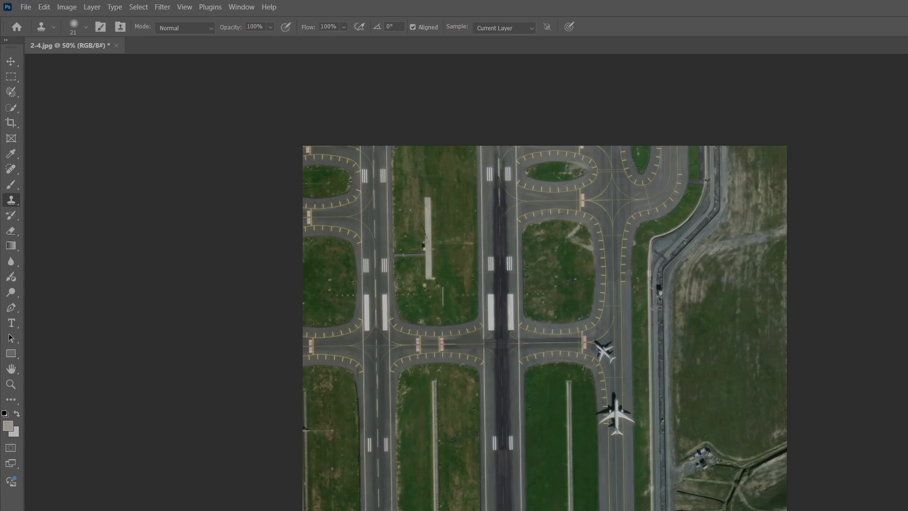
scroll(516, 347, "up", 6)
scroll(515, 347, "right", 10)
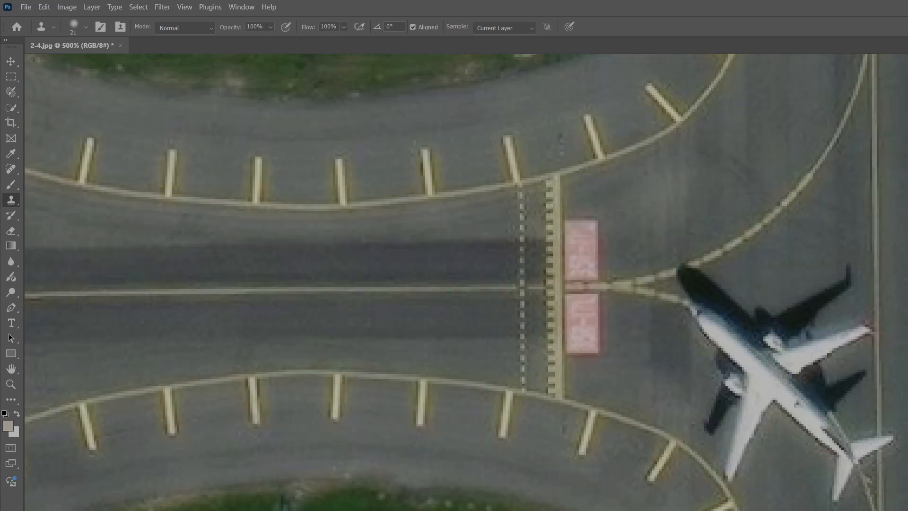
scroll(584, 291, "up", 15)
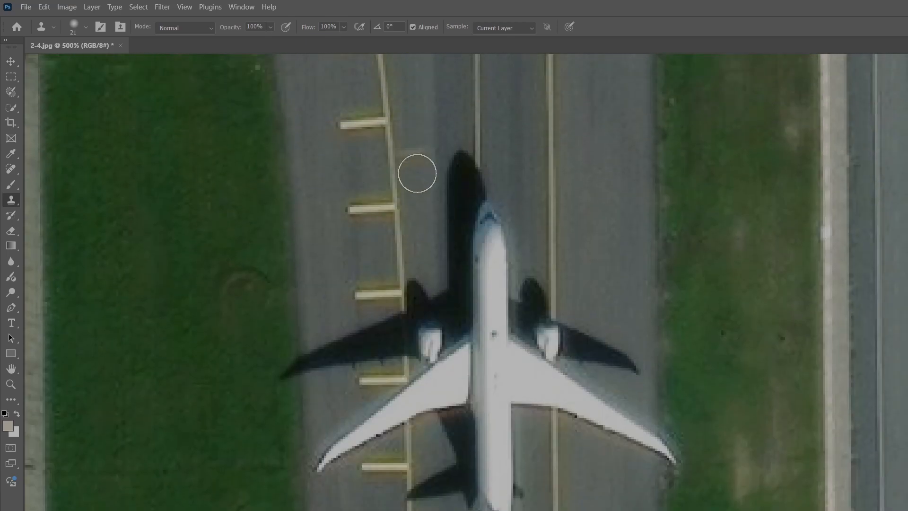
scroll(417, 172, "down", 5)
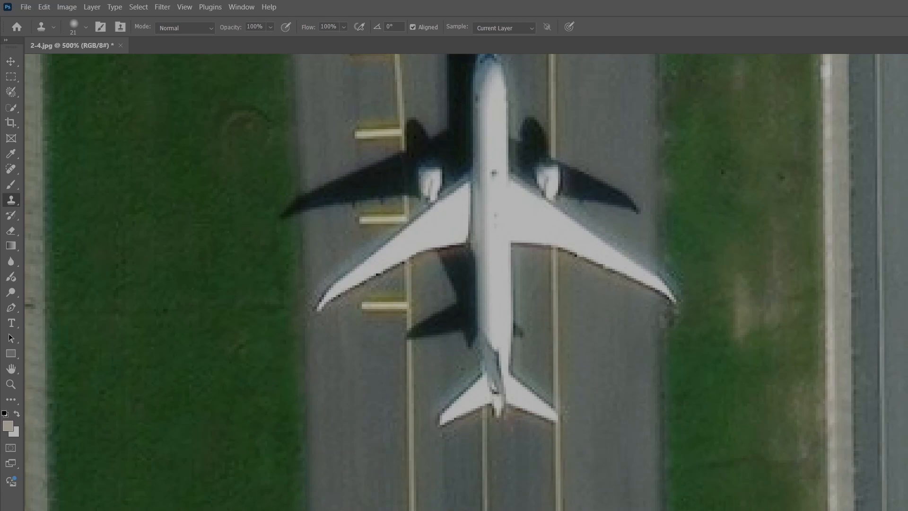
key("ctrl+minus")
key("ctrl+minus")
key("ctrl+minus")
key("ctrl+minus")
key("ctrl+minus")
key("ctrl+minus")
scroll(401, 175, "up", 2)
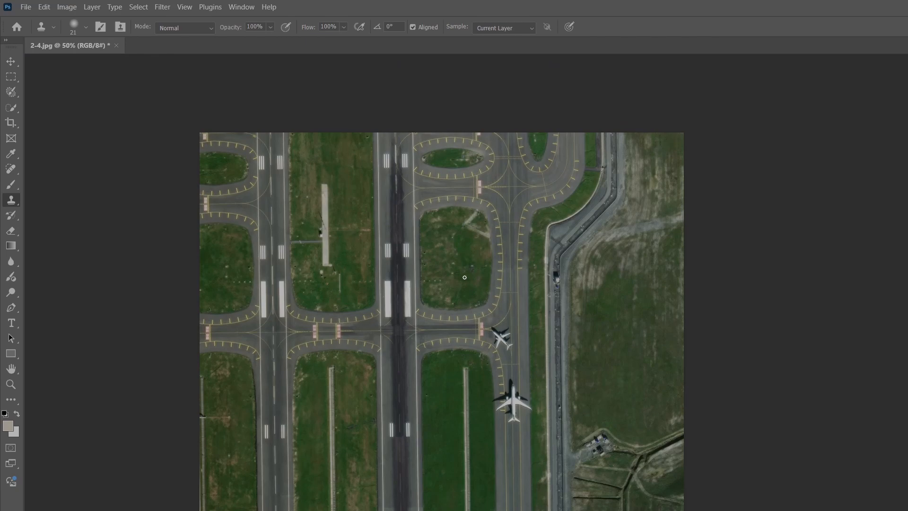
scroll(185, 290, "up", 3)
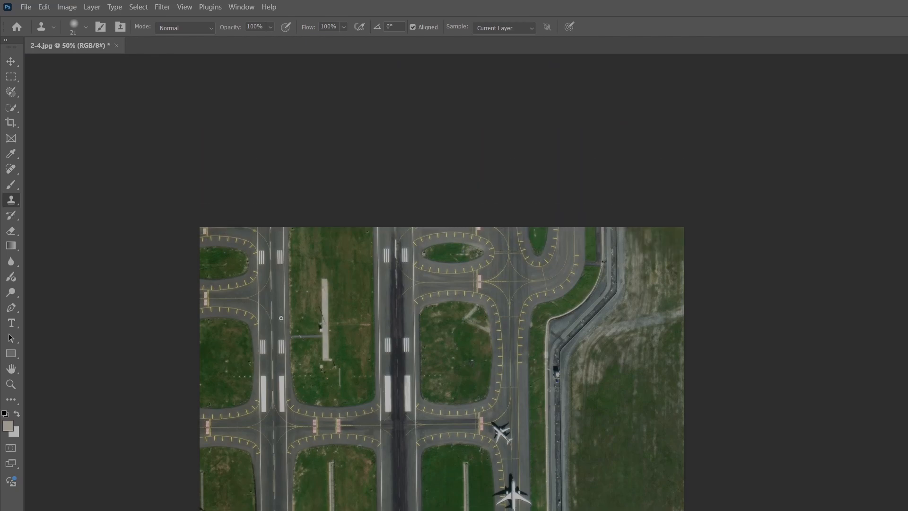
scroll(341, 362, "down", 2)
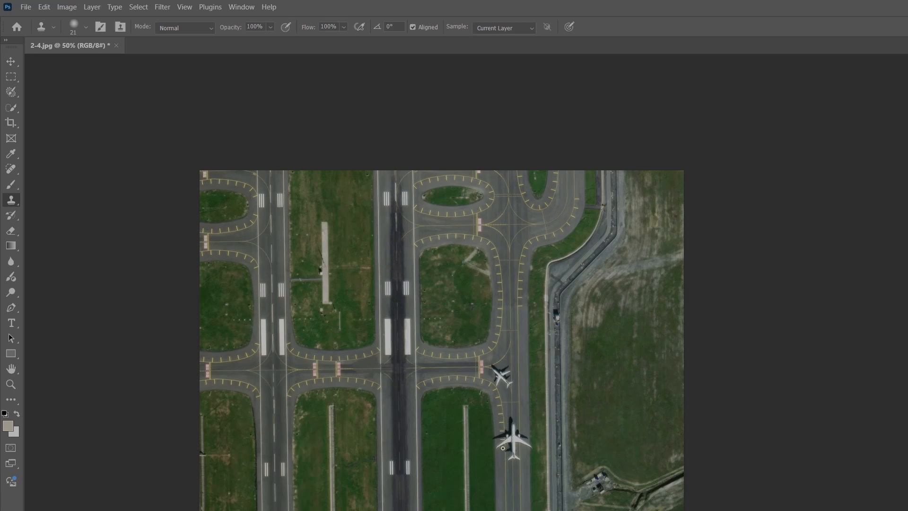
Brush over the large plane with the Spot Healing Brush, then undo the stroke.
left_click(11, 169)
mouse_move(502, 415)
left_mouse_down()
mouse_move(513, 426)
mouse_move(506, 453)
mouse_move(504, 434)
mouse_move(519, 436)
mouse_move(515, 455)
left_mouse_up()
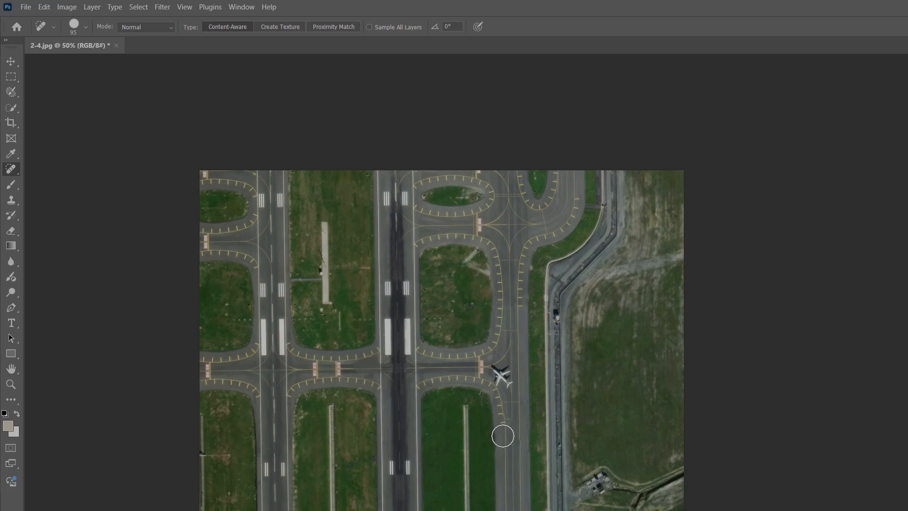
key("ctrl+z")
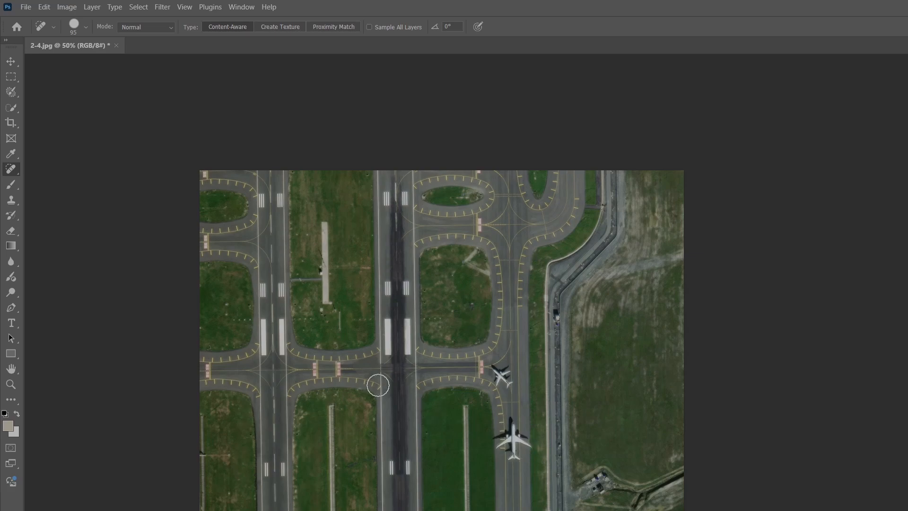
Switch to the Clone Stamp, zoom to 200%, sample nearby asphalt and clone over the large plane on the eastern taxiway.
scroll(38, 111, "down", 2)
scroll(38, 111, "down", 3)
key("s")
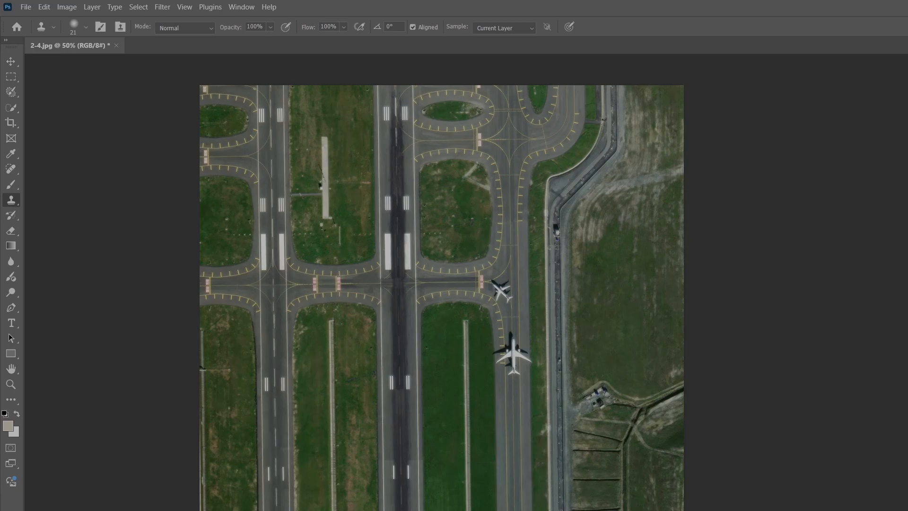
key("ctrl+plus")
key("ctrl+plus")
key("ctrl+plus")
scroll(846, 461, "up", 13)
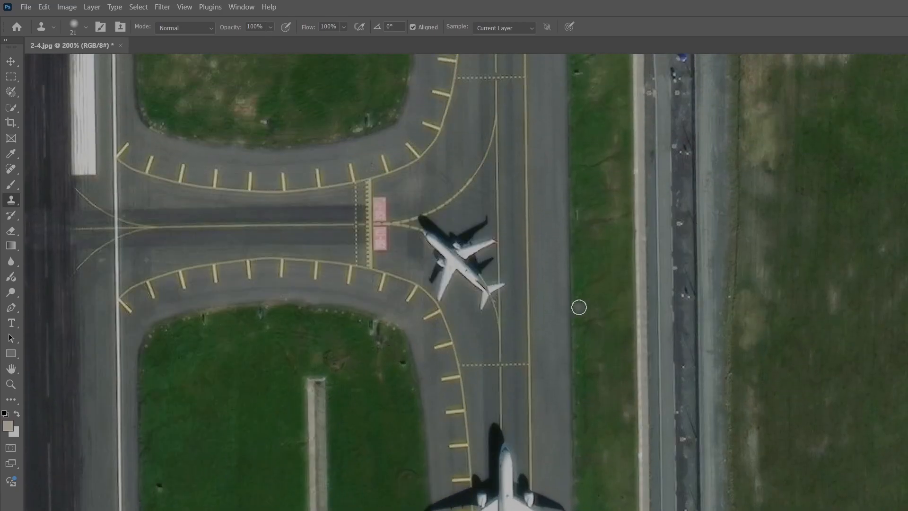
scroll(444, 242, "up", 10)
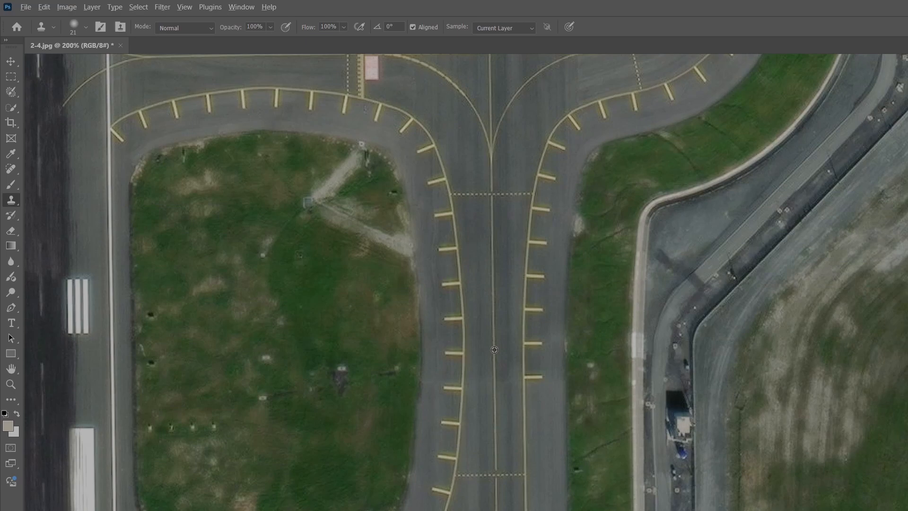
left_click(493, 319, "alt")
scroll(493, 343, "down", 20)
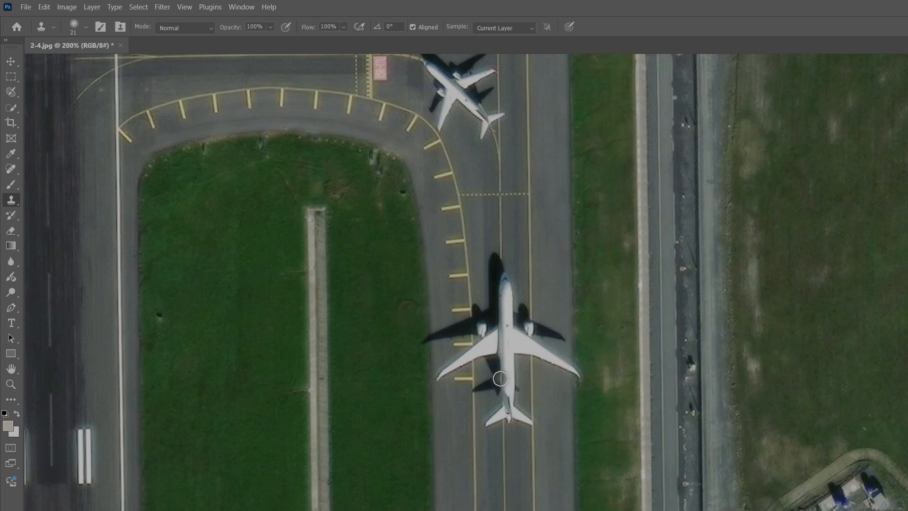
mouse_move(500, 378)
left_mouse_down()
mouse_move(498, 426)
mouse_move(498, 393)
mouse_move(492, 417)
mouse_move(478, 401)
mouse_move(503, 325)
mouse_move(495, 310)
mouse_move(495, 335)
mouse_move(507, 278)
mouse_move(490, 257)
mouse_move(508, 256)
mouse_move(527, 407)
mouse_move(537, 354)
mouse_move(524, 313)
mouse_move(522, 321)
mouse_move(568, 357)
mouse_move(577, 386)
mouse_move(574, 375)
mouse_move(561, 404)
left_mouse_up()
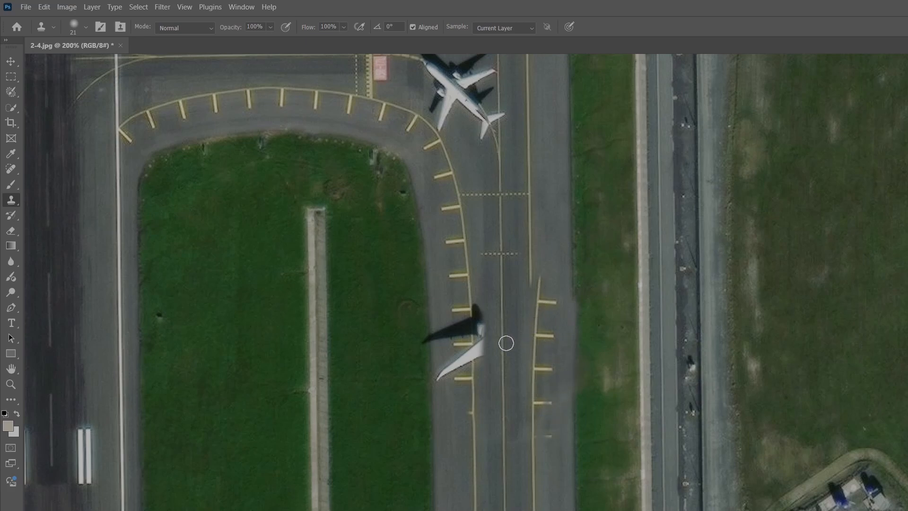
mouse_move(483, 299)
left_mouse_down()
mouse_move(480, 328)
mouse_move(482, 310)
mouse_move(470, 324)
mouse_move(462, 308)
mouse_move(447, 340)
mouse_move(436, 339)
mouse_move(458, 371)
left_mouse_up()
Clone over the duplicated yellow edge markings on the taxiway's eastern side.
scroll(410, 265, "up", 4)
scroll(472, 336, "down", 3)
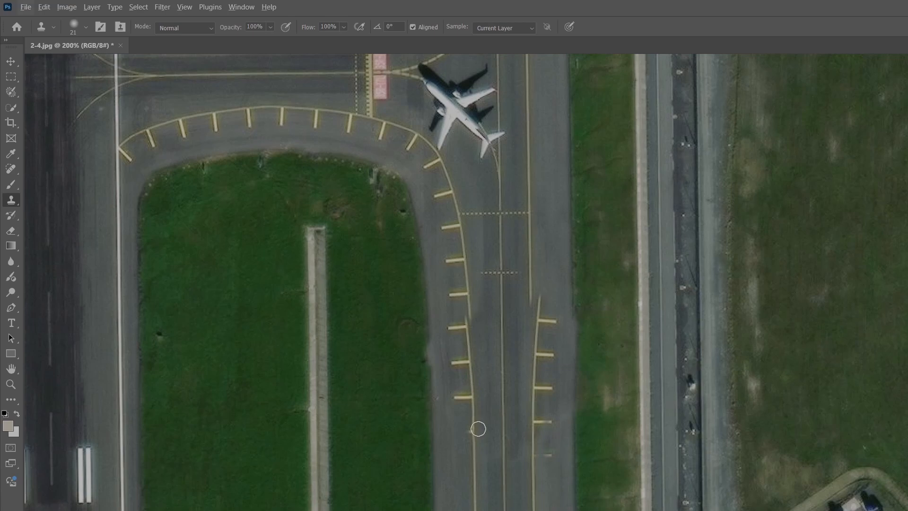
scroll(478, 428, "up", 3)
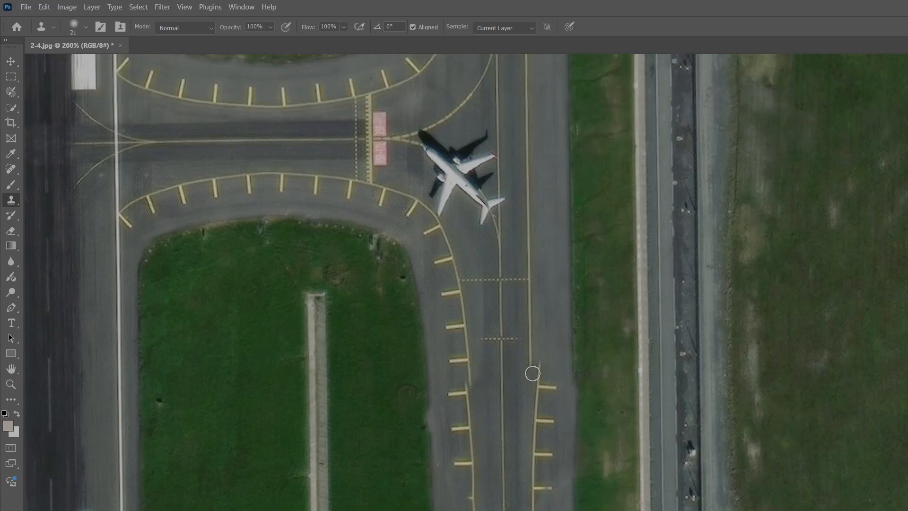
scroll(532, 373, "down", 13)
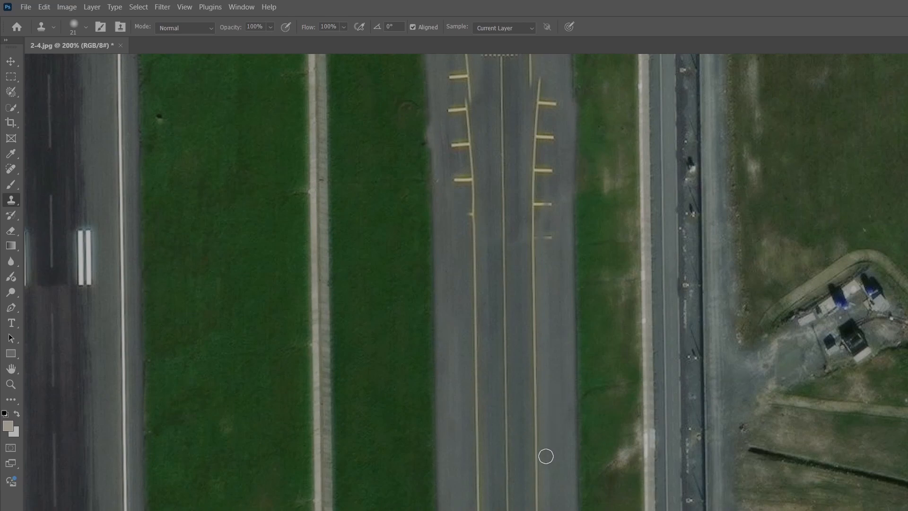
scroll(572, 279, "up", 3)
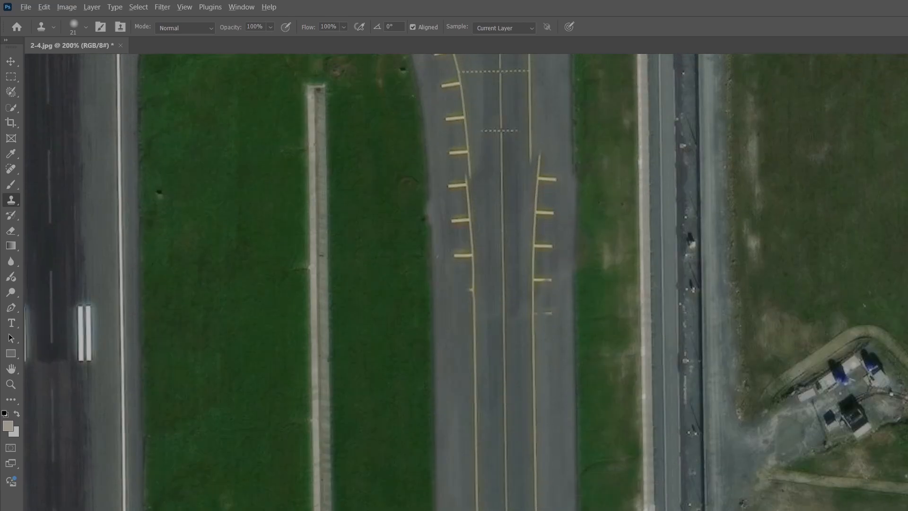
scroll(548, 294, "up", 3)
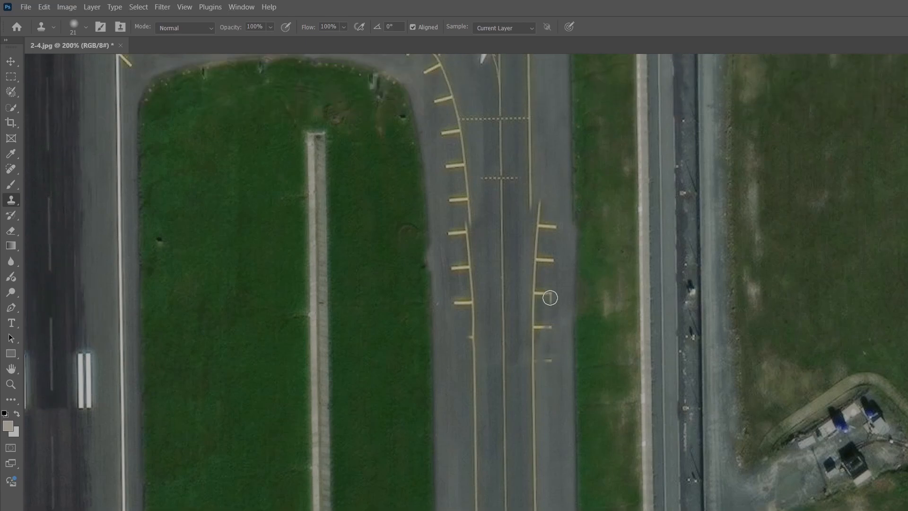
mouse_move(533, 389)
left_mouse_down()
mouse_move(530, 229)
mouse_move(538, 320)
mouse_move(550, 249)
mouse_move(543, 233)
mouse_move(542, 381)
mouse_move(565, 213)
mouse_move(570, 303)
mouse_move(576, 256)
left_mouse_up()
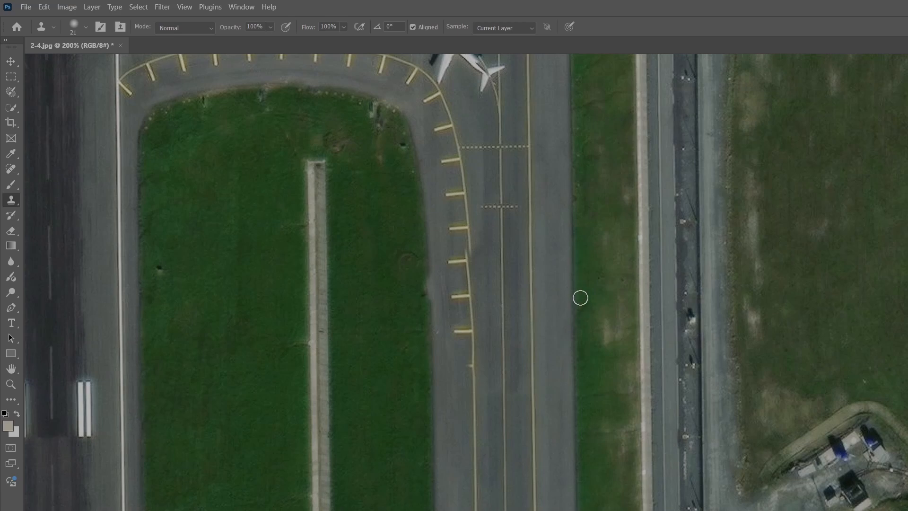
Clone over the duplicated dashed line crossing the taxiway below the small plane.
scroll(579, 298, "up", 6)
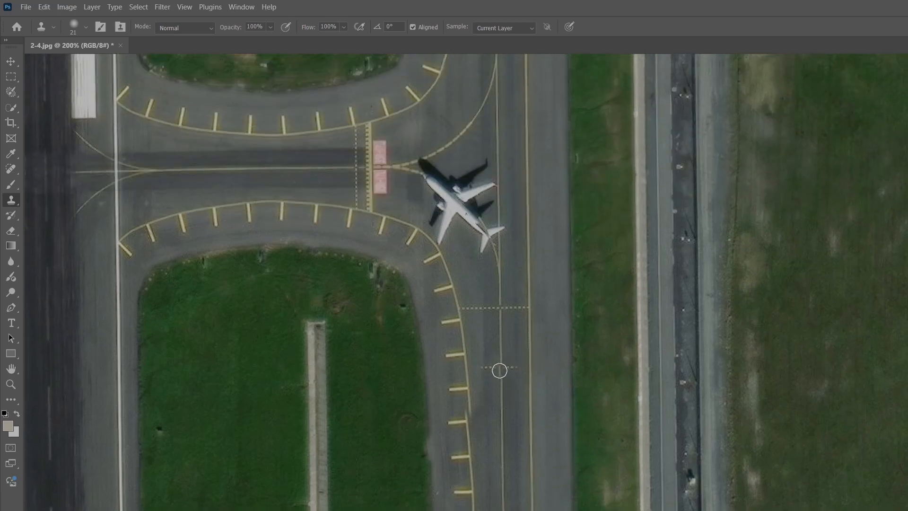
left_click_drag(502, 367, 488, 365)
Scroll along the eastern taxiway to inspect the cloned area between the two planes.
scroll(496, 460, "up", 1)
scroll(487, 497, "down", 1)
scroll(462, 430, "up", 1)
scroll(462, 430, "up", 7)
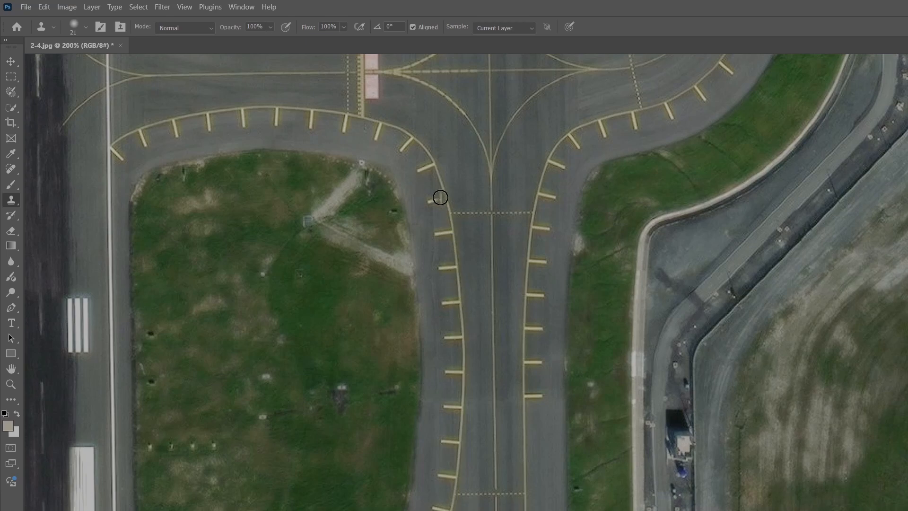
scroll(462, 330, "down", 2)
scroll(462, 329, "down", 7)
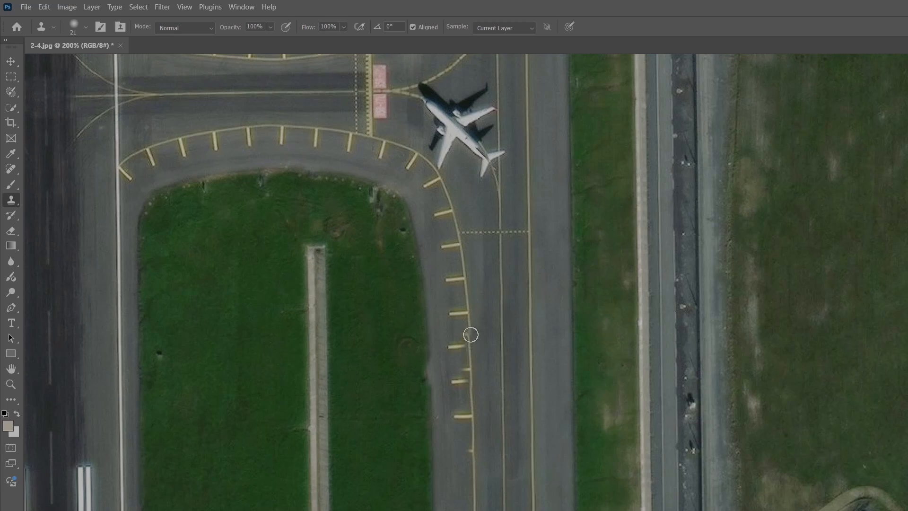
scroll(468, 372, "up", 7)
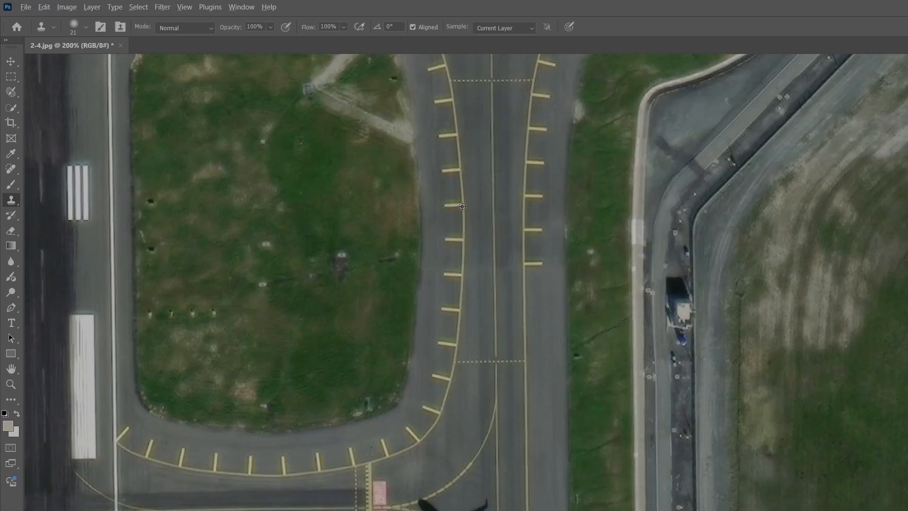
scroll(463, 204, "down", 7)
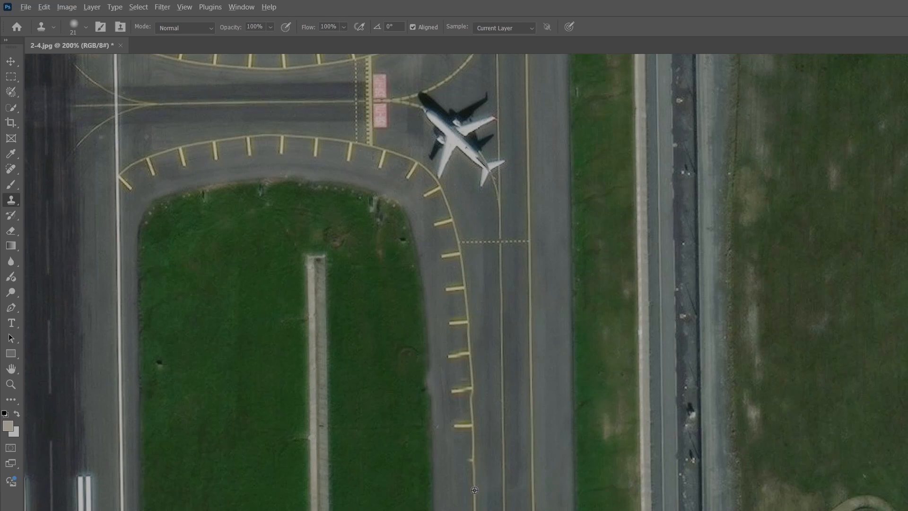
scroll(474, 490, "up", 7)
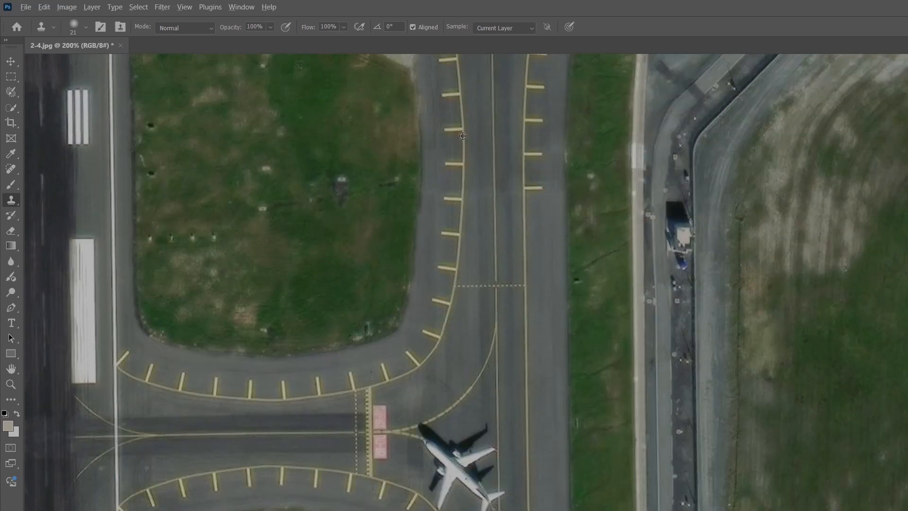
scroll(444, 478, "down", 7)
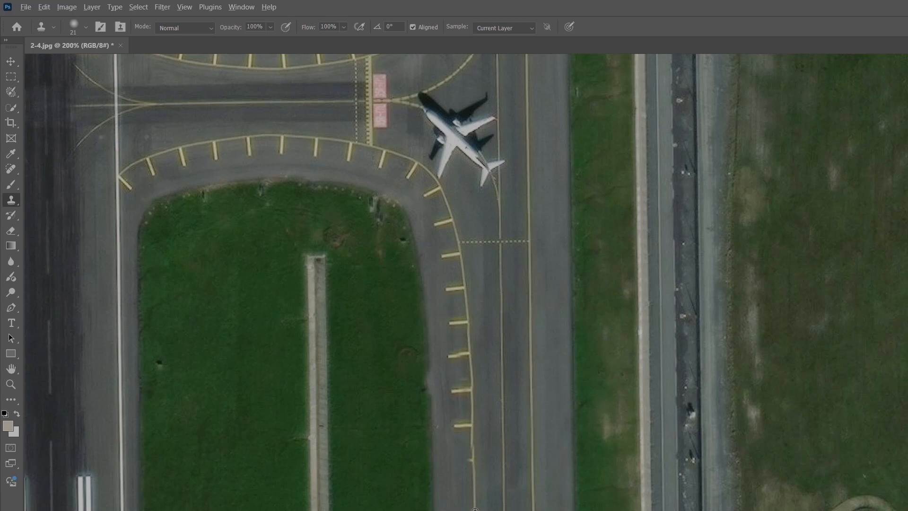
Clone over a short patch along the taxiway's western edge line.
left_click_drag(474, 509, 469, 425)
scroll(503, 444, "down", 3)
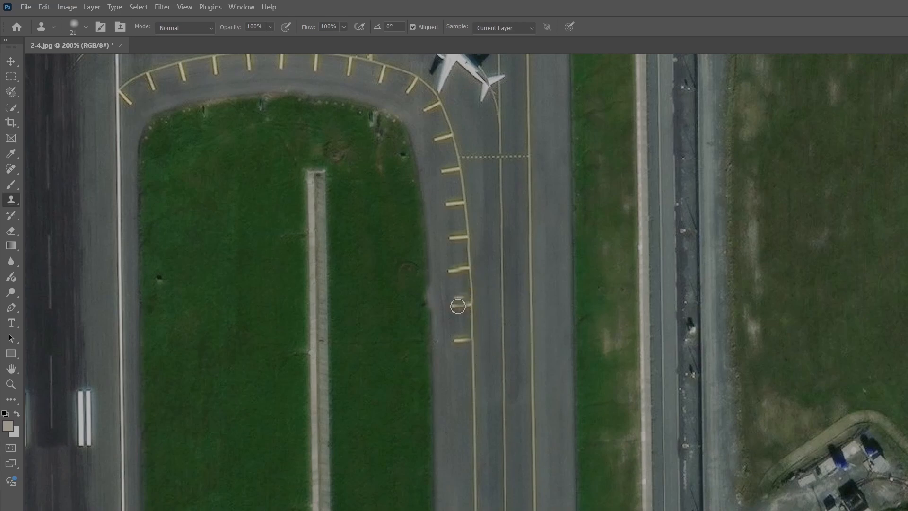
scroll(531, 347, "up", 5)
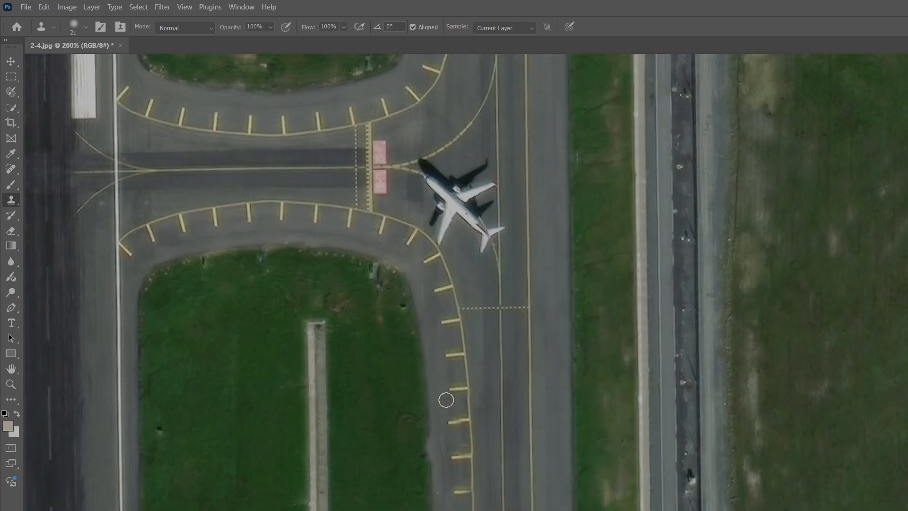
scroll(508, 407, "up", 3)
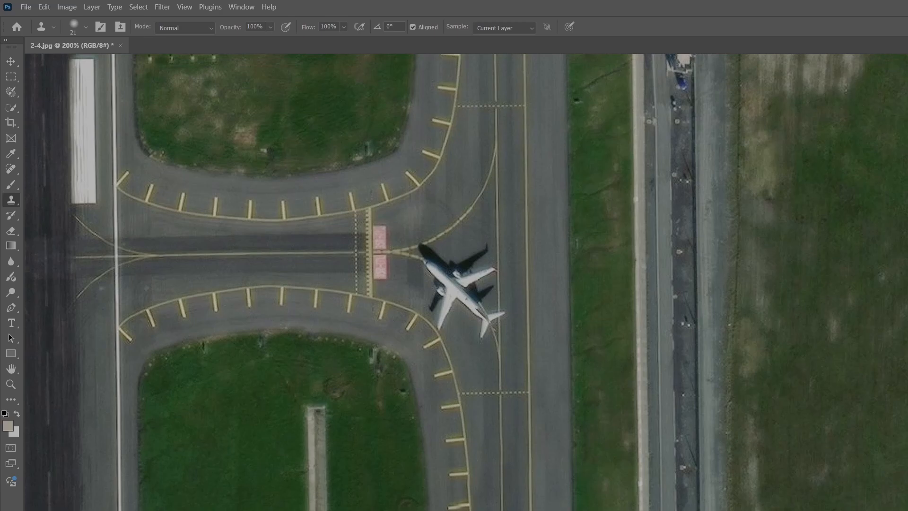
scroll(466, 282, "up", 15)
scroll(466, 282, "down", 12)
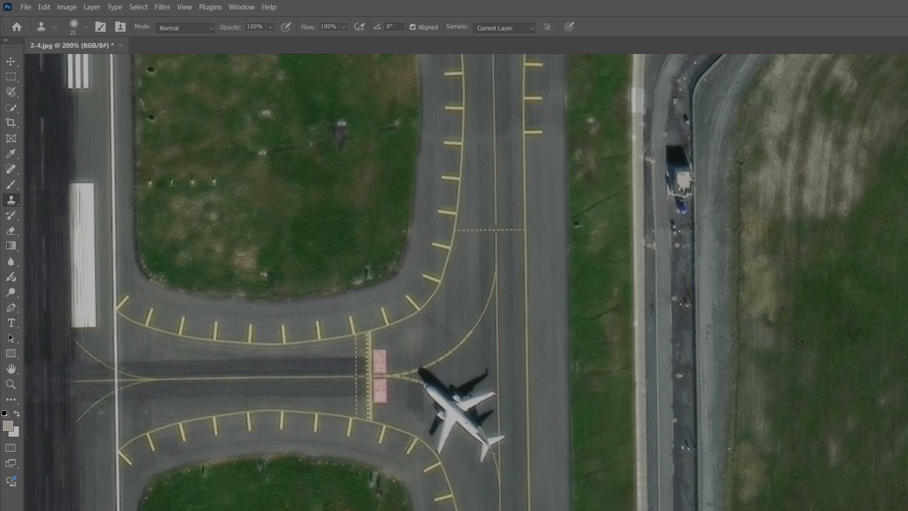
Zoom in to about 800% and clone asphalt over the small plane's shadow and upper wing.
key("ctrl+plus")
key("ctrl+plus")
key("ctrl+plus")
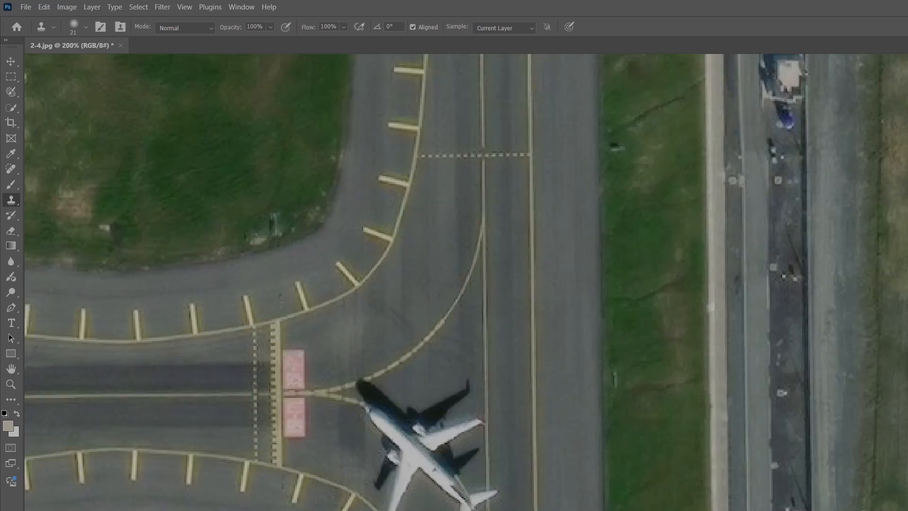
scroll(464, 197, "down", 4)
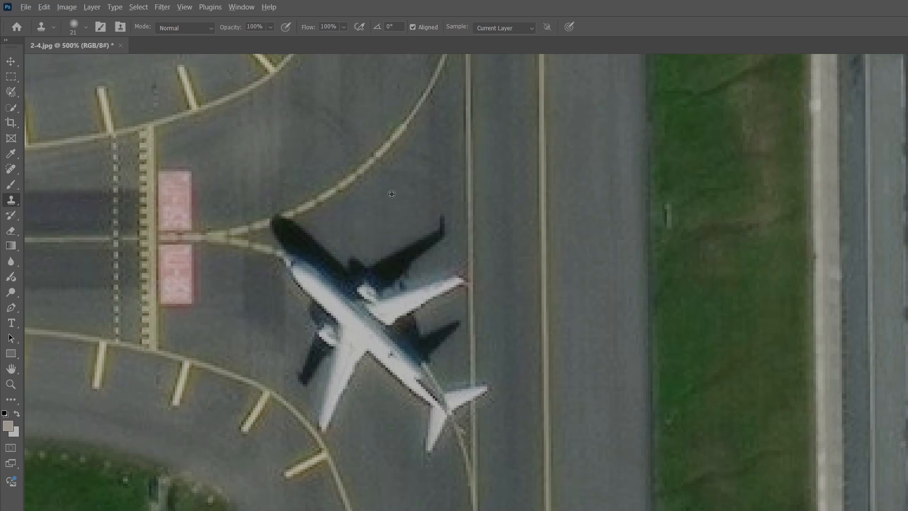
scroll(392, 194, "up", 3)
left_click(372, 209, "alt")
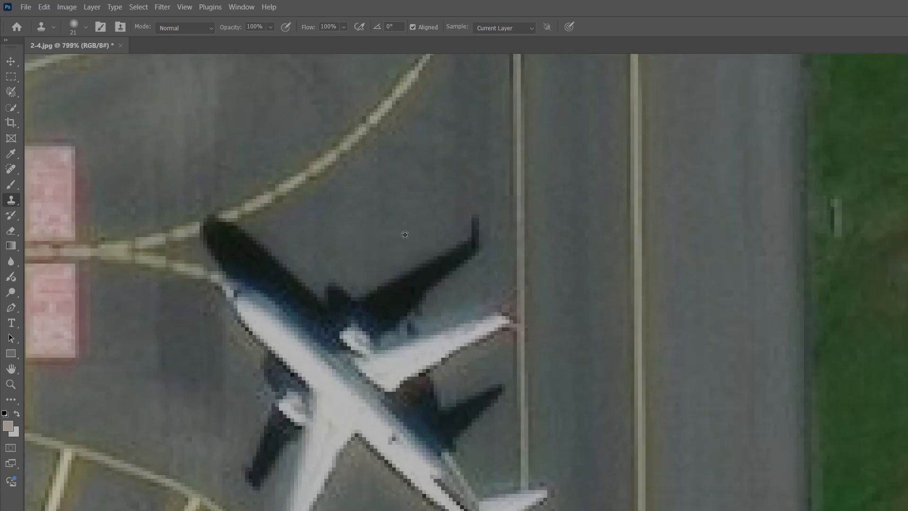
mouse_move(422, 269)
left_mouse_down()
mouse_move(466, 230)
mouse_move(450, 262)
mouse_move(401, 278)
mouse_move(418, 264)
left_mouse_up()
left_click(432, 190, "alt")
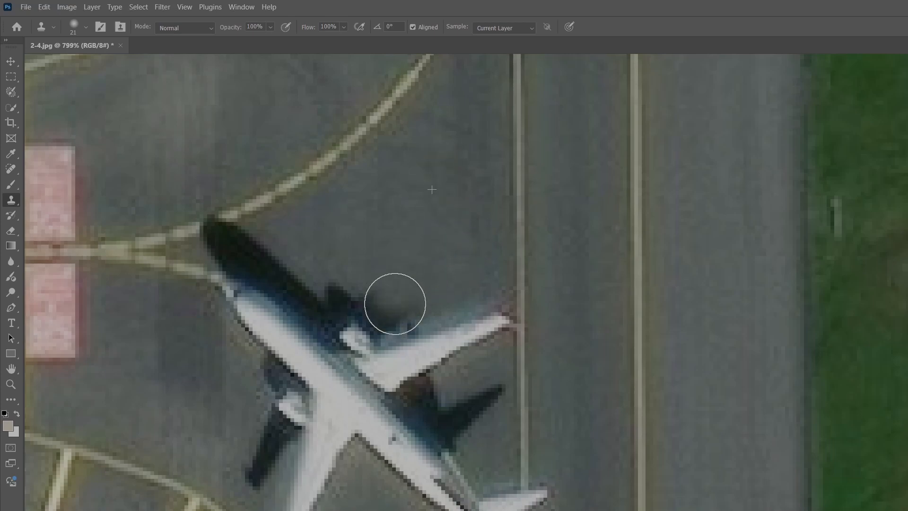
mouse_move(396, 304)
left_mouse_down()
mouse_move(432, 367)
mouse_move(426, 326)
mouse_move(466, 340)
mouse_move(482, 309)
mouse_move(487, 327)
mouse_move(464, 288)
left_mouse_up()
left_click(436, 213, "alt")
mouse_move(444, 382)
left_mouse_down()
mouse_move(419, 345)
mouse_move(367, 308)
mouse_move(318, 294)
mouse_move(242, 247)
left_mouse_up()
left_click(412, 229, "alt")
left_click(415, 274, "alt")
mouse_move(312, 281)
left_mouse_down()
mouse_move(255, 261)
mouse_move(300, 251)
left_mouse_up()
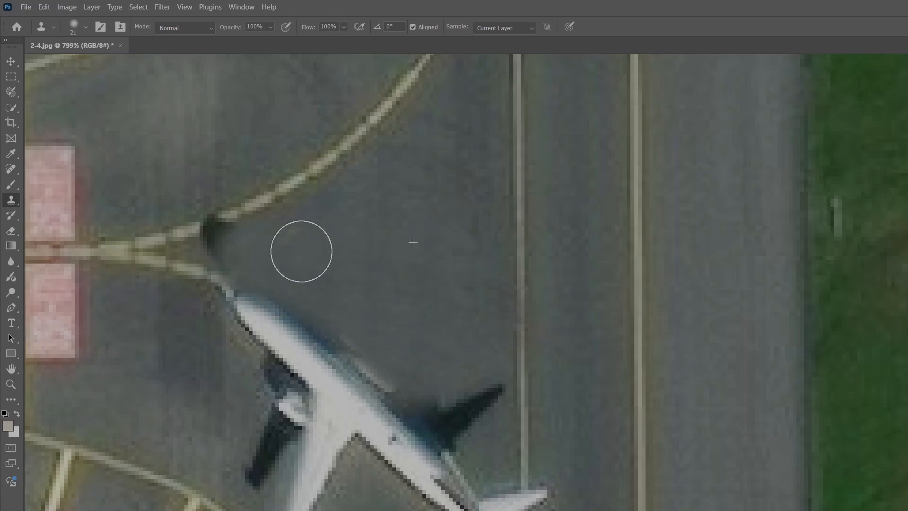
Sample surrounding asphalt repeatedly and clone over the small plane's nose, fuselage and lower wing.
left_click(352, 251, "alt")
mouse_move(222, 257)
left_mouse_down()
mouse_move(247, 256)
mouse_move(336, 294)
left_mouse_up()
left_click(359, 251, "alt")
mouse_move(289, 321)
left_mouse_down()
mouse_move(251, 291)
mouse_move(257, 301)
left_mouse_up()
left_click(379, 205, "alt")
left_click_drag(314, 334, 311, 421)
left_click(336, 292, "alt")
mouse_move(241, 468)
left_mouse_down()
mouse_move(262, 454)
mouse_move(266, 402)
left_mouse_up()
left_click(359, 241, "alt")
mouse_move(349, 371)
left_mouse_down()
mouse_move(343, 438)
mouse_move(368, 425)
left_mouse_up()
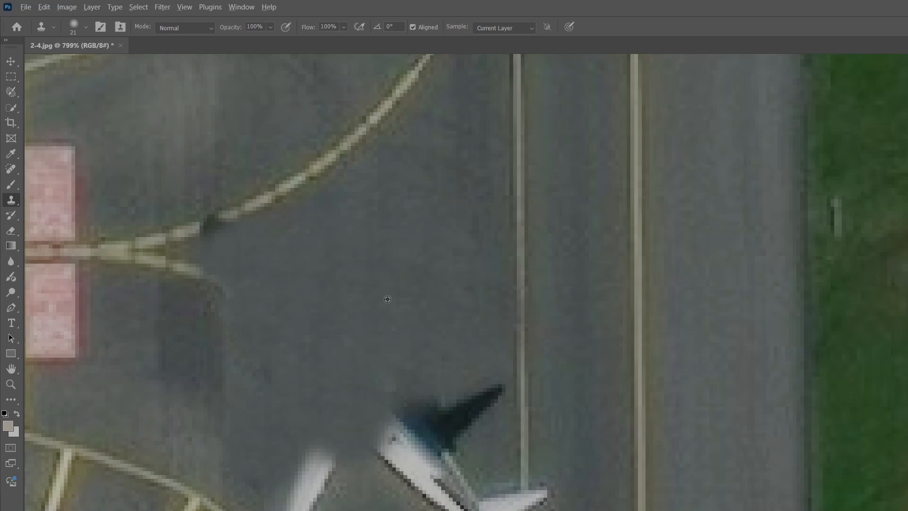
Clone over the remaining tail and wing parts of the small plane.
left_click(393, 246, "alt")
mouse_move(304, 434)
left_mouse_down()
mouse_move(295, 478)
mouse_move(312, 510)
mouse_move(339, 449)
left_mouse_up()
left_click(368, 271, "alt")
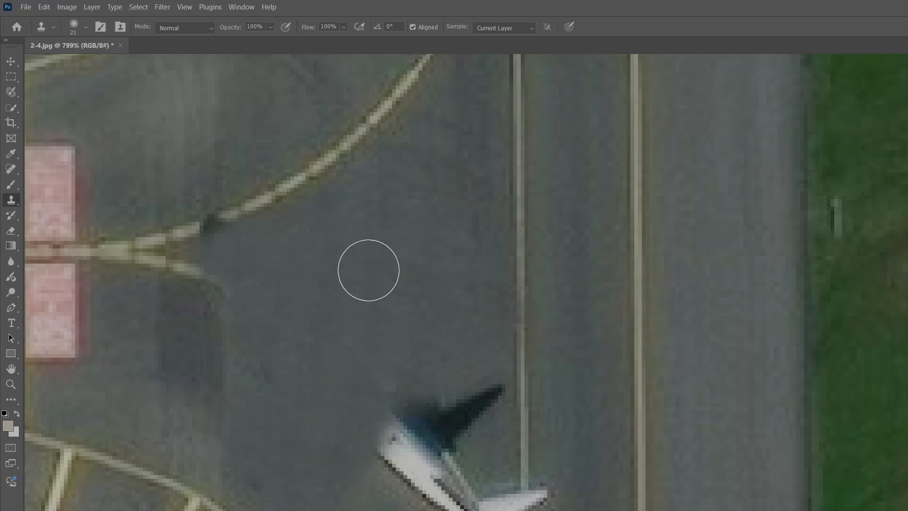
left_click_drag(391, 432, 414, 508)
left_click(368, 311, "alt")
mouse_move(442, 408)
left_mouse_down()
mouse_move(459, 445)
mouse_move(484, 413)
left_mouse_up()
left_click(411, 417, "alt")
mouse_move(492, 503)
left_mouse_down()
mouse_move(476, 510)
mouse_move(533, 500)
left_mouse_up()
Clone over the dark spot left where the yellow taxi lines meet.
scroll(533, 476, "down", 5)
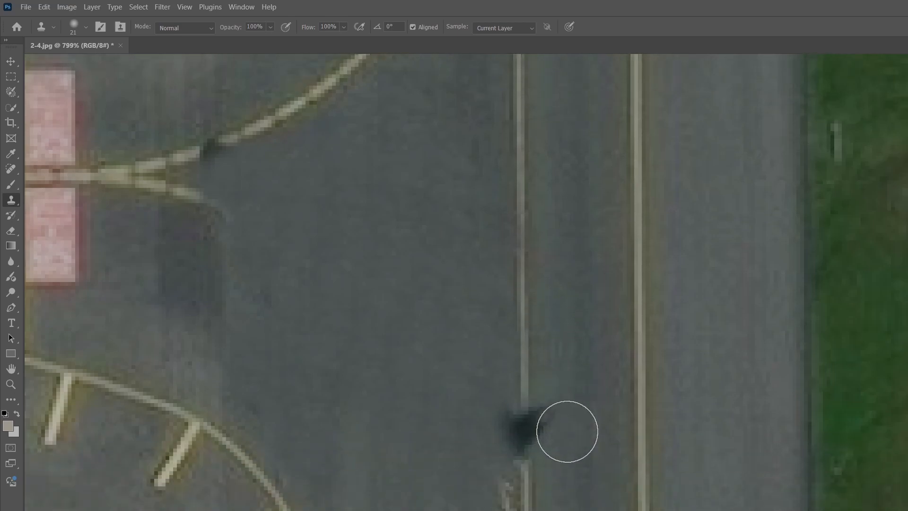
scroll(349, 258, "up", 8)
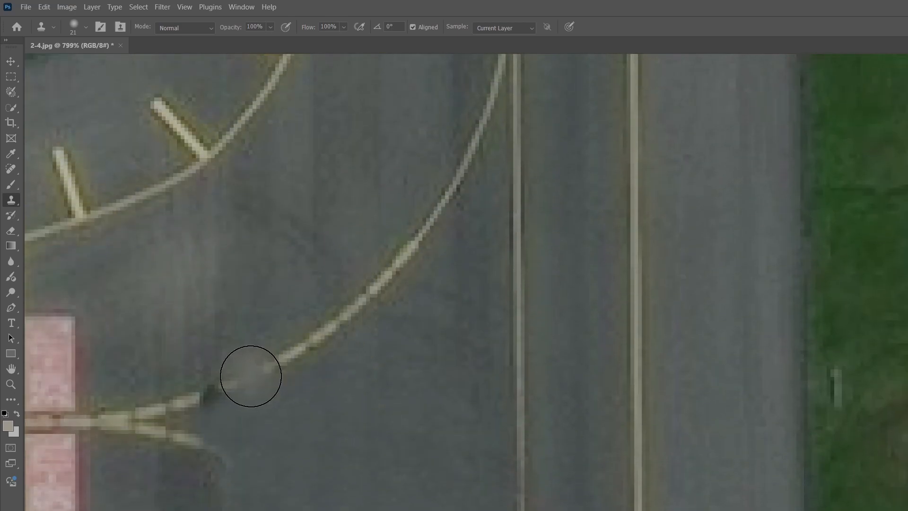
left_click(244, 379, "alt")
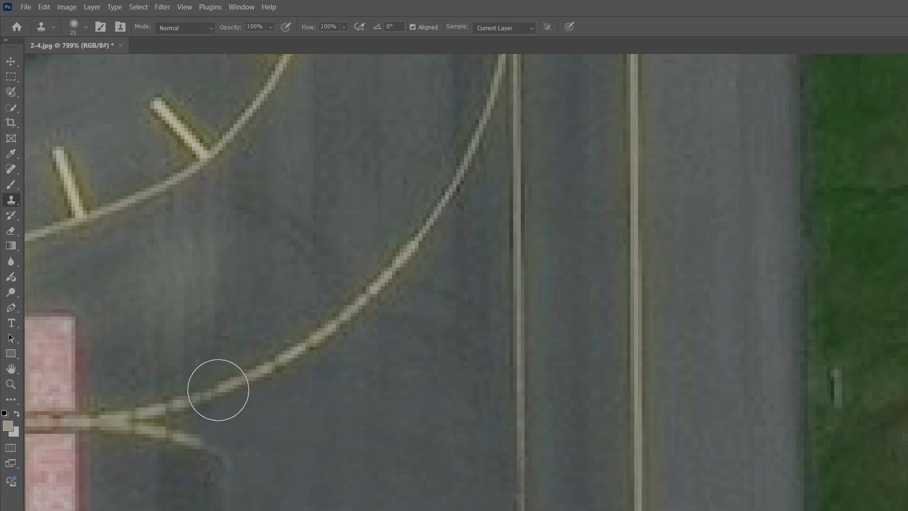
left_click(203, 398)
scroll(411, 437, "down", 15)
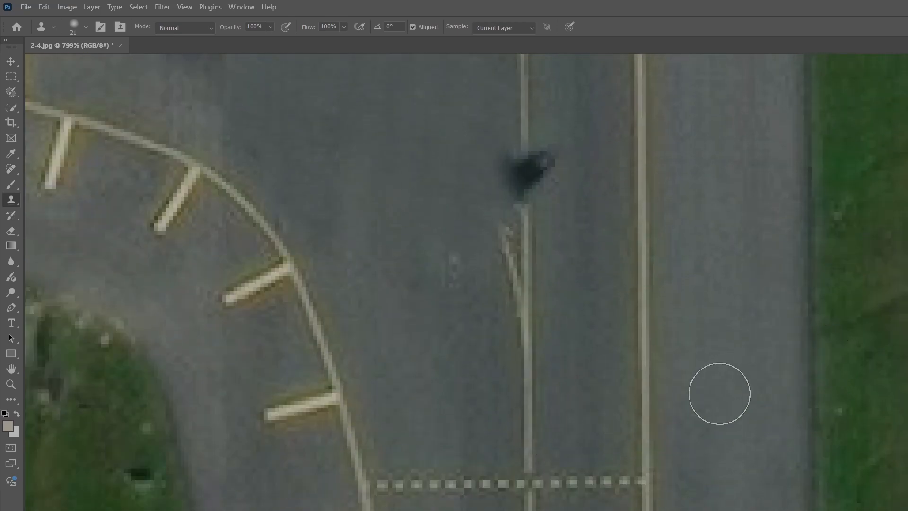
Sample nearby asphalt and taxi line and clone over the remaining dark shadow spot, continuing the yellow line through it.
scroll(525, 428, "down", 3)
scroll(542, 263, "up", 3)
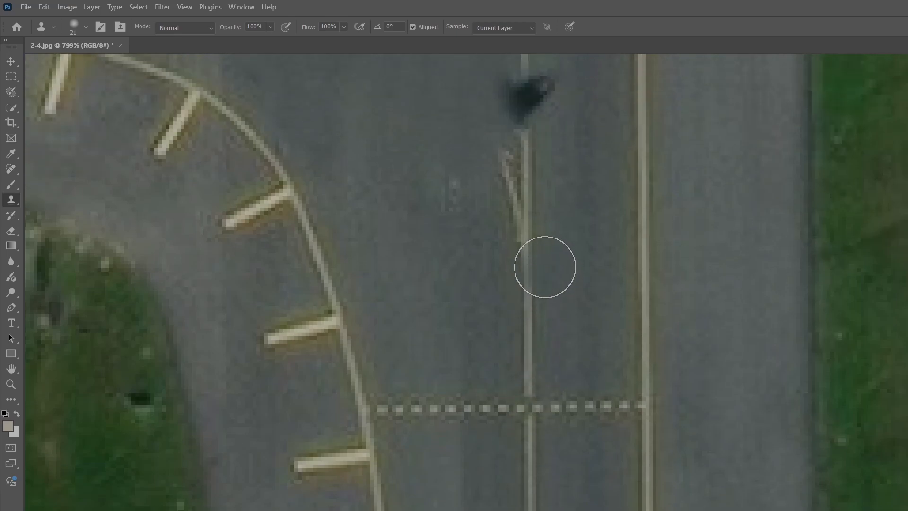
left_click(525, 436, "alt")
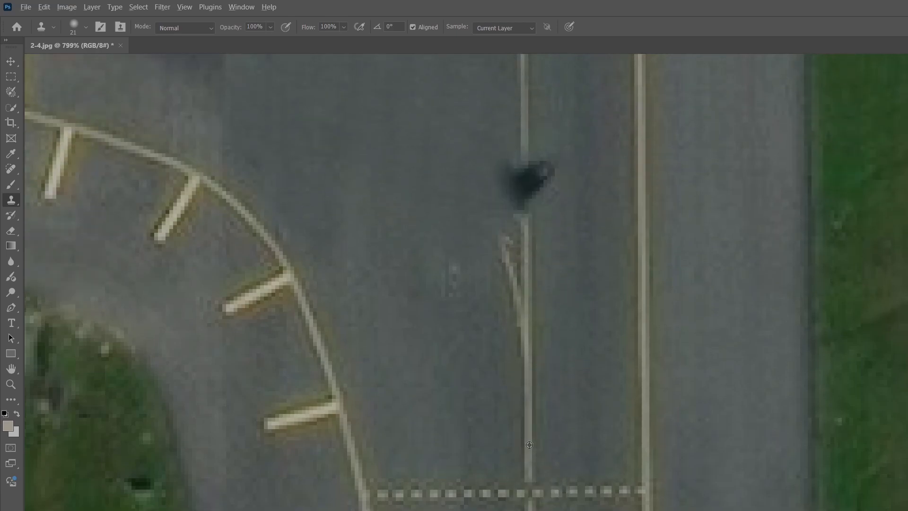
mouse_move(537, 226)
left_mouse_down()
mouse_move(527, 162)
mouse_move(512, 164)
mouse_move(518, 124)
left_mouse_up()
left_click(529, 405, "alt")
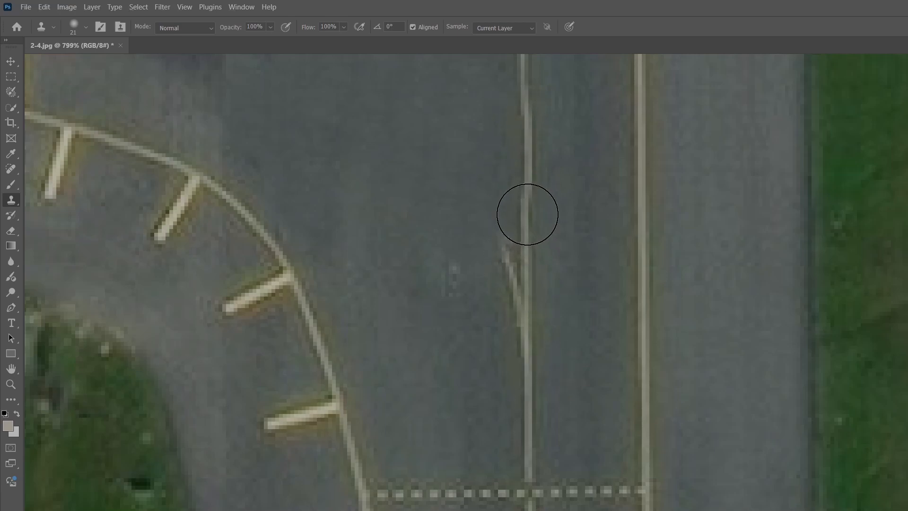
left_click_drag(527, 214, 520, 112)
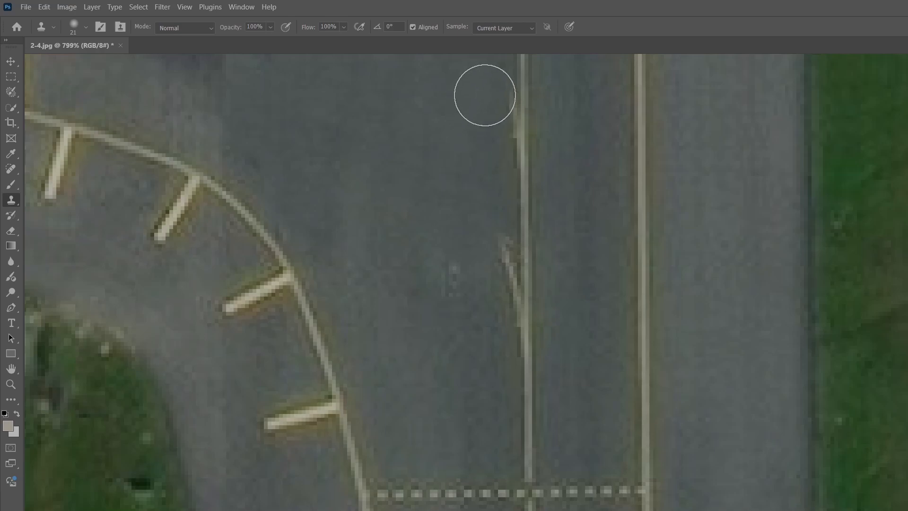
Zoom out and pan across the photo to inspect the retouched taxiway areas.
scroll(339, 146, "up", 5)
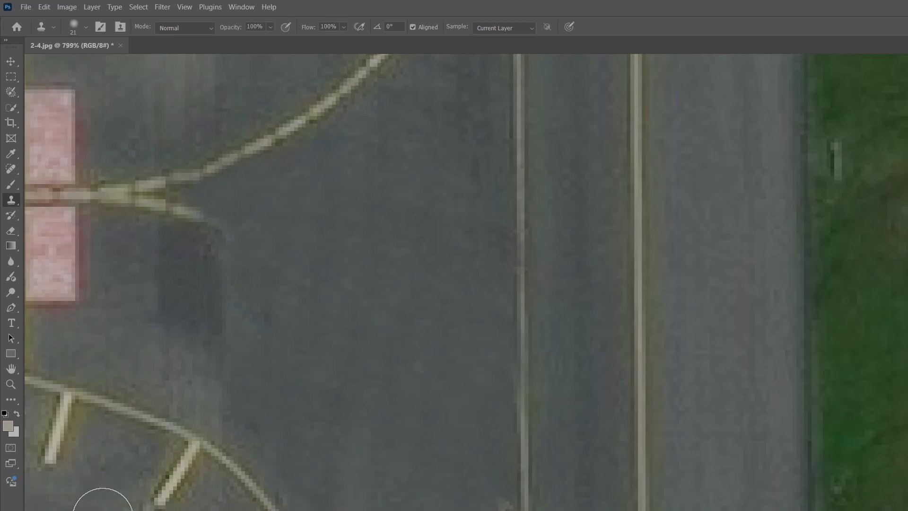
scroll(201, 510, "down", 5)
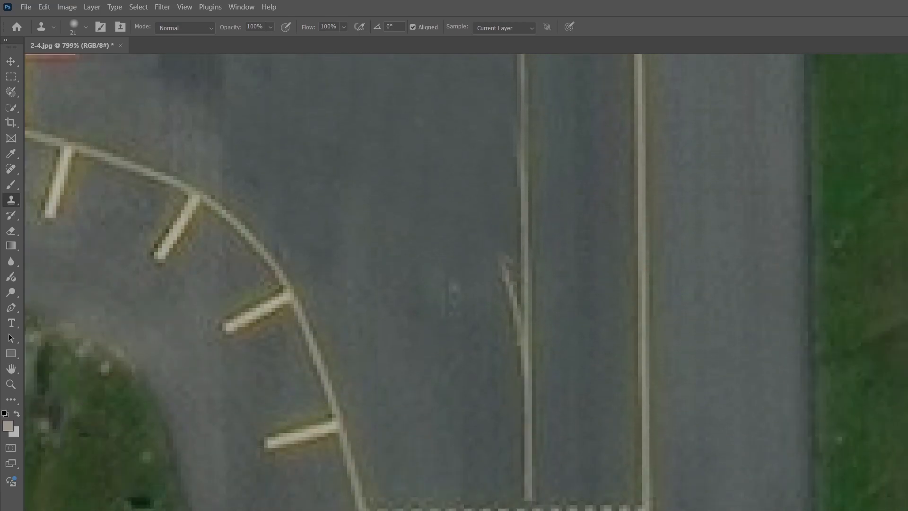
scroll(515, 168, "down", 10)
scroll(501, 326, "up", 4)
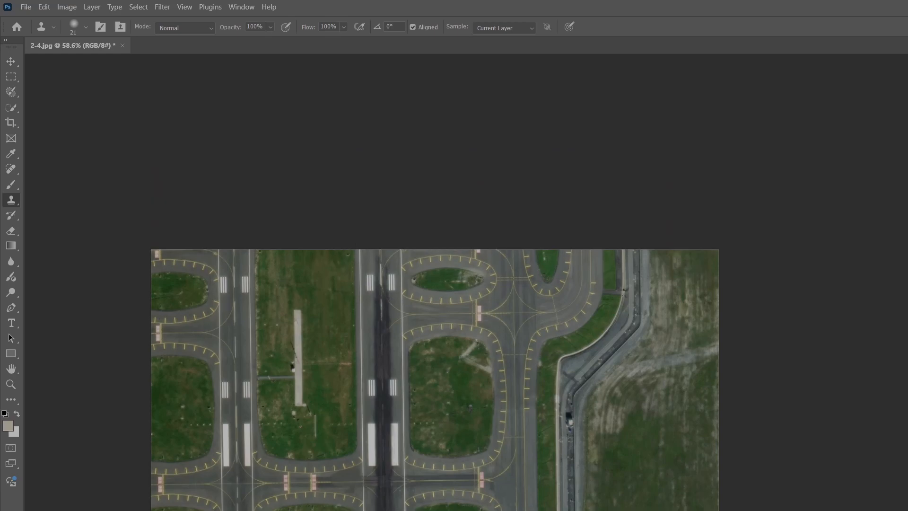
scroll(514, 324, "up", 8)
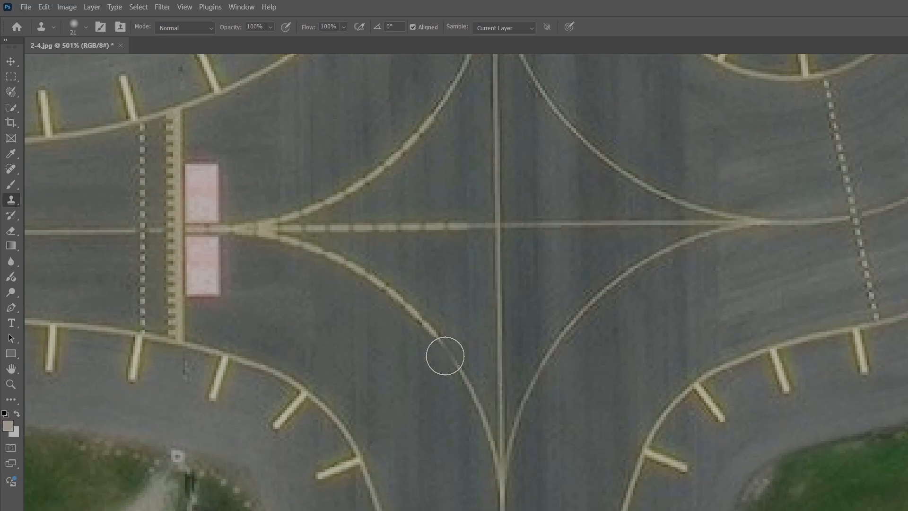
scroll(710, 480, "down", 6)
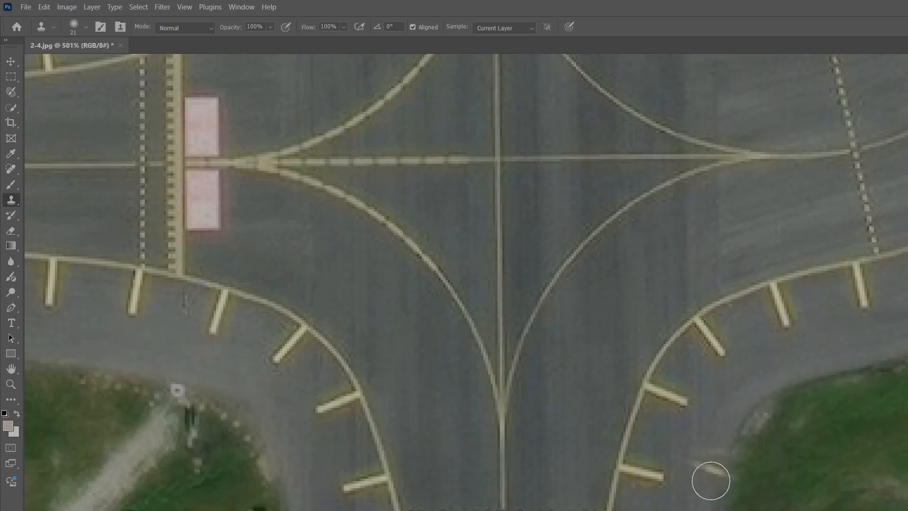
scroll(466, 282, "down", 20)
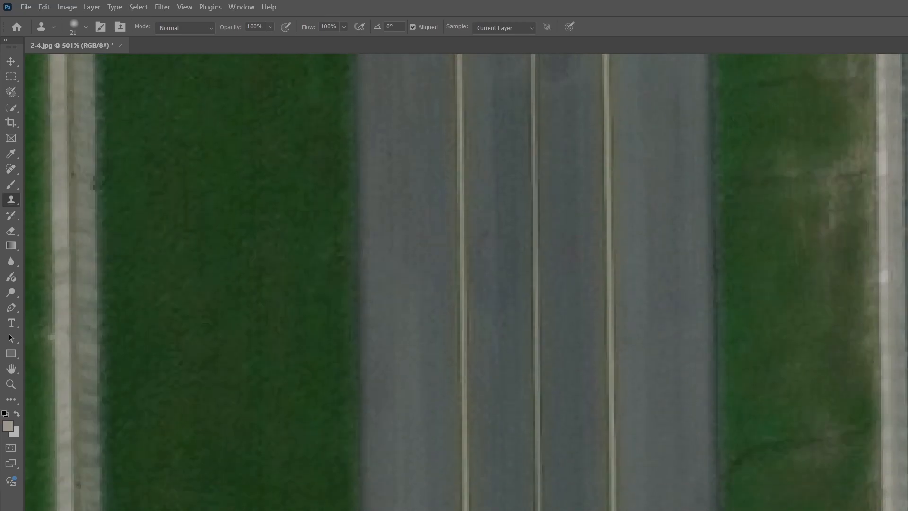
scroll(466, 282, "down", 10)
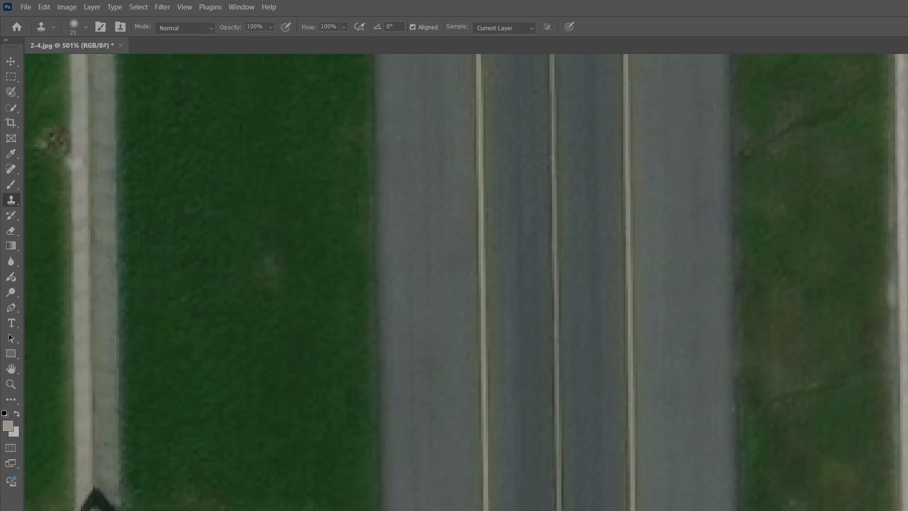
scroll(339, 266, "up", 20)
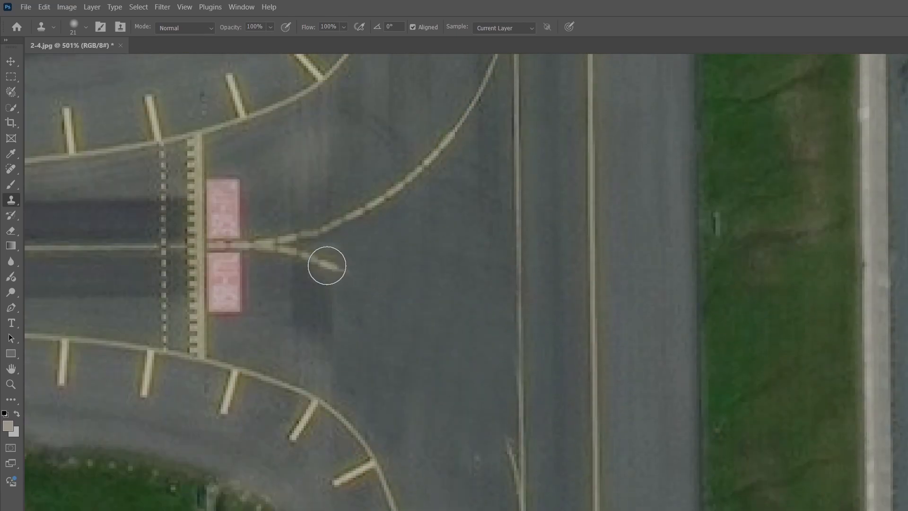
mouse_move(327, 265)
left_mouse_down()
mouse_move(412, 324)
mouse_move(474, 401)
mouse_move(507, 462)
left_mouse_up()
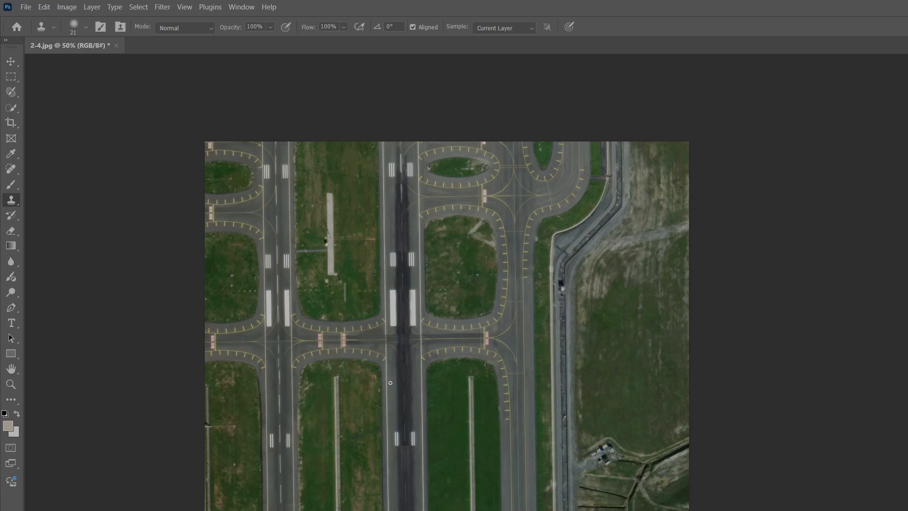
scroll(399, 352, "up", 1)
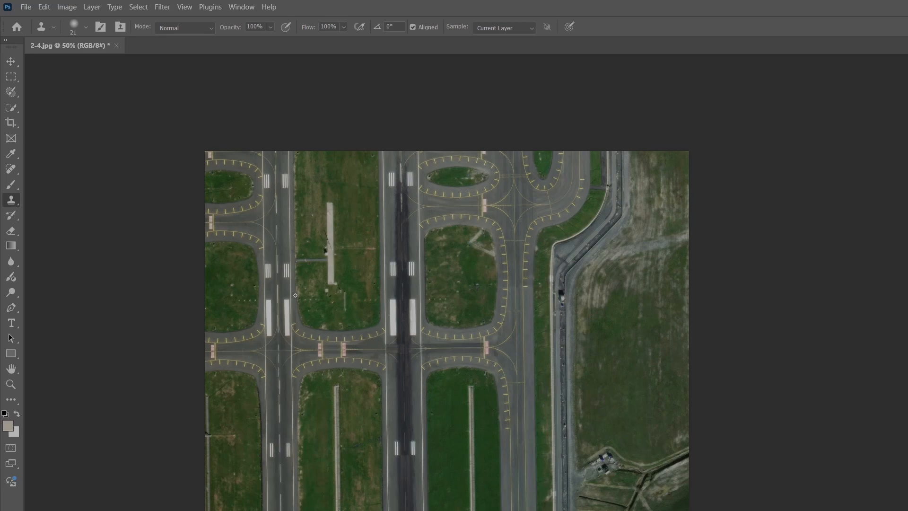
Export the image as a JPG at quality 7, saving it as 2-4 in the Downloads folder.
left_click(31, 10)
mouse_move(56, 205)
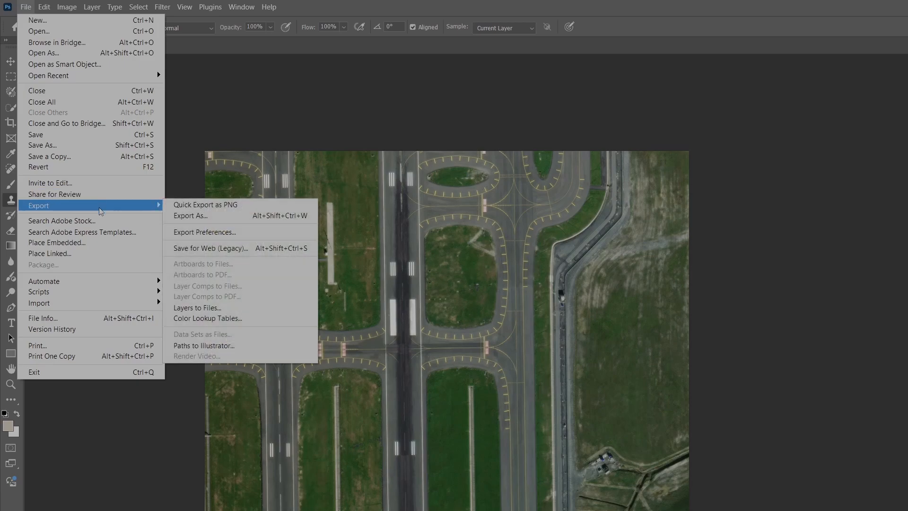
left_click(200, 217)
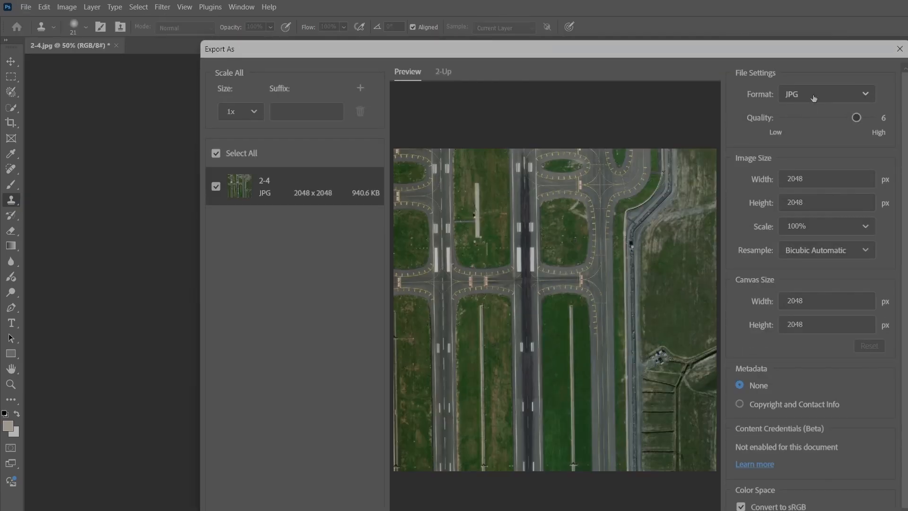
left_click_drag(856, 117, 872, 121)
scroll(806, 181, "down", 1)
scroll(825, 359, "up", 1)
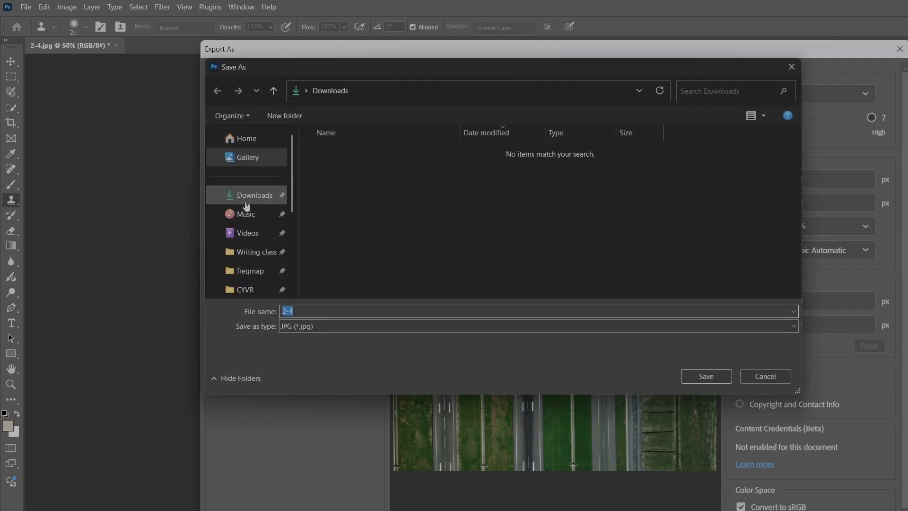
left_click(246, 205)
left_click(701, 377)
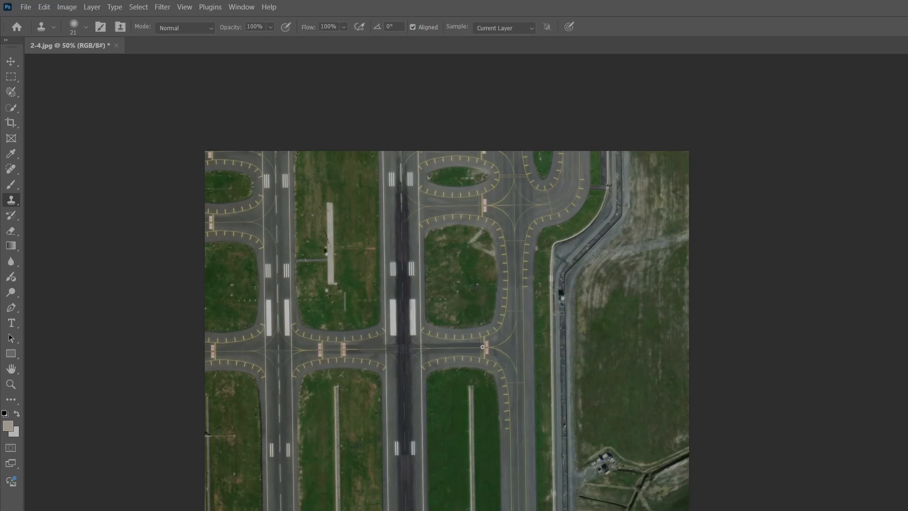
Open the Downloads folder in File Explorer and copy the exported 2-4 file.
scroll(482, 347, "down", 1)
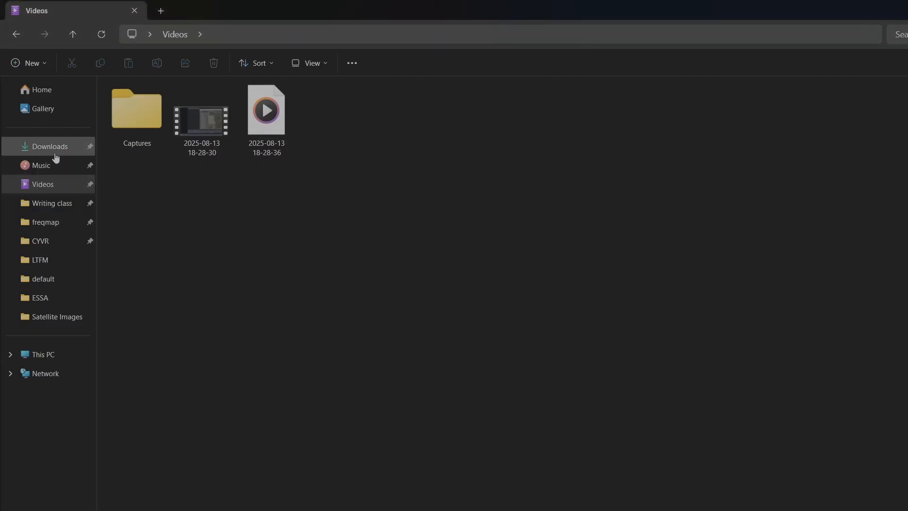
left_click(57, 147)
left_click(141, 115)
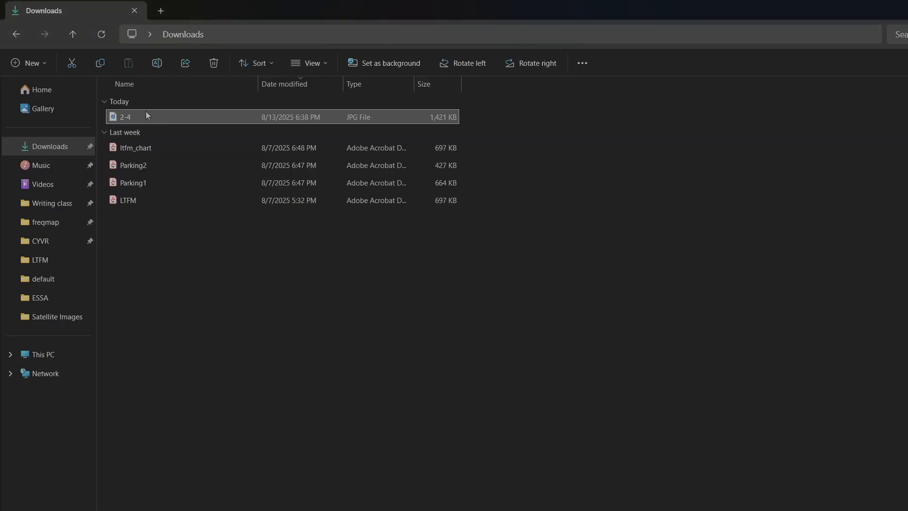
key("ctrl+c")
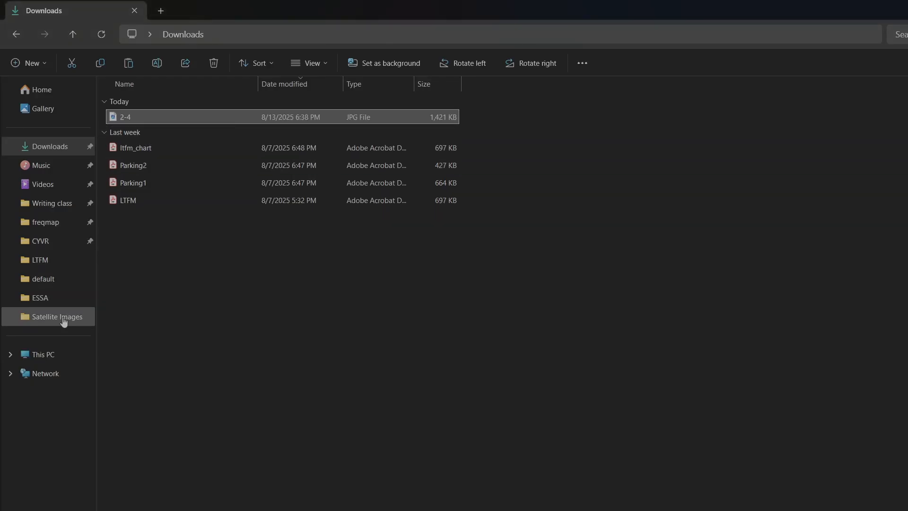
Paste the file into the terrain's Satellite Images folder under TerraLand Core Downloads, replacing the existing 2-4.jpg.
left_click(64, 321)
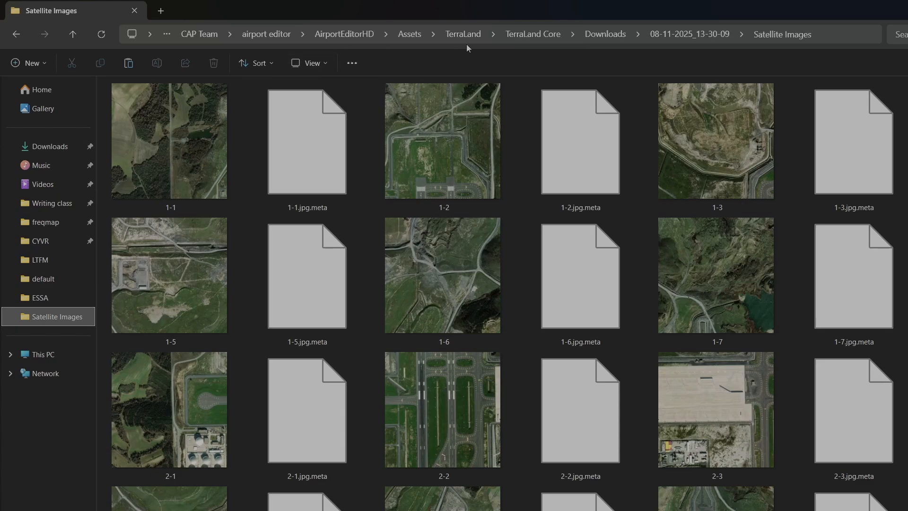
left_click(520, 35)
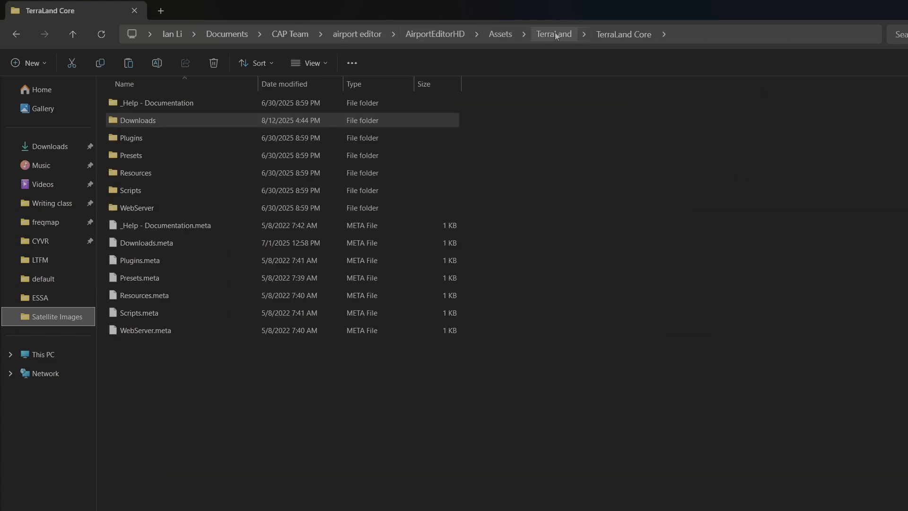
double_click(278, 120)
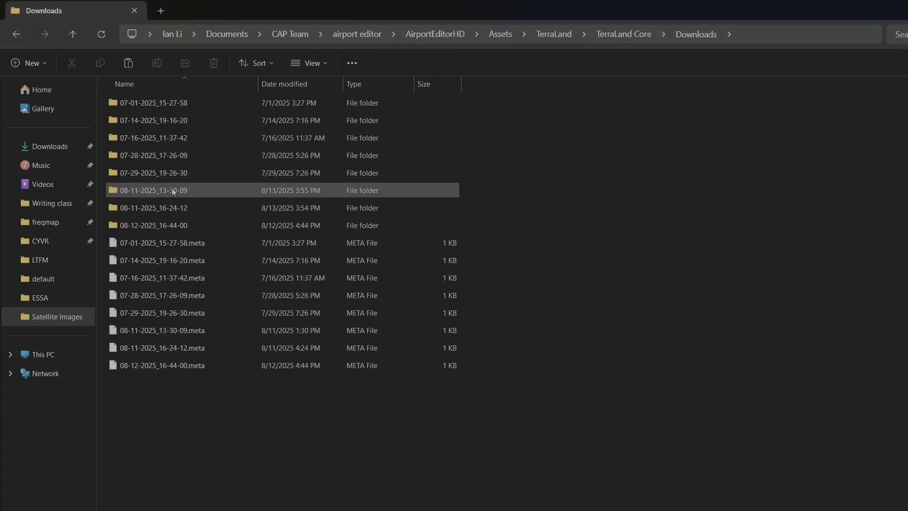
double_click(171, 189)
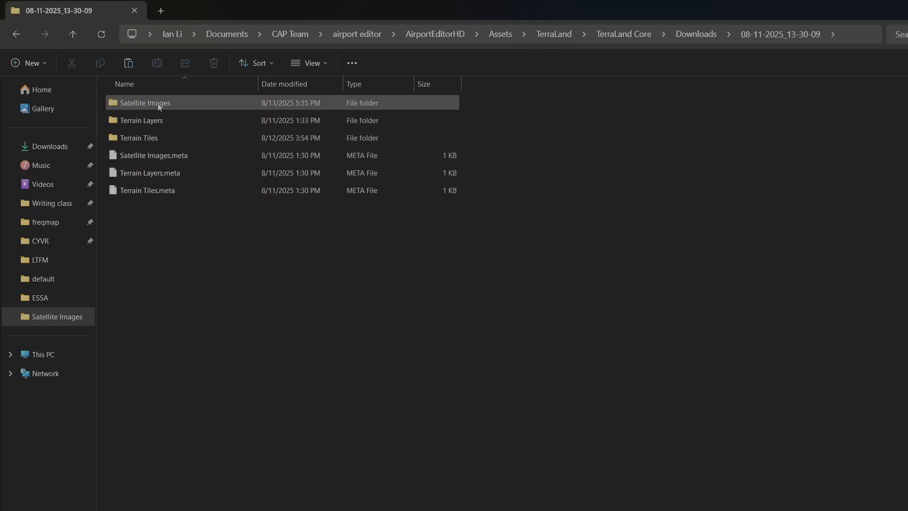
double_click(157, 103)
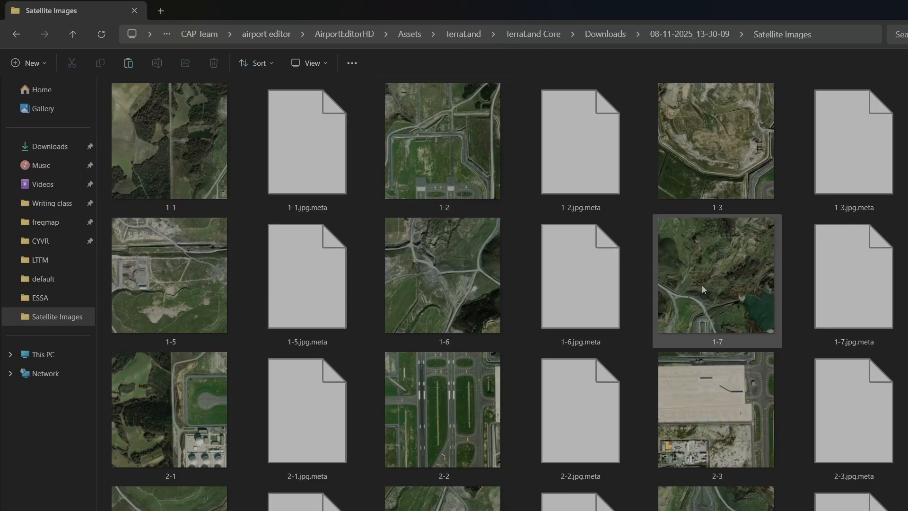
scroll(739, 294, "down", 10)
scroll(739, 294, "up", 5)
scroll(895, 338, "up", 5)
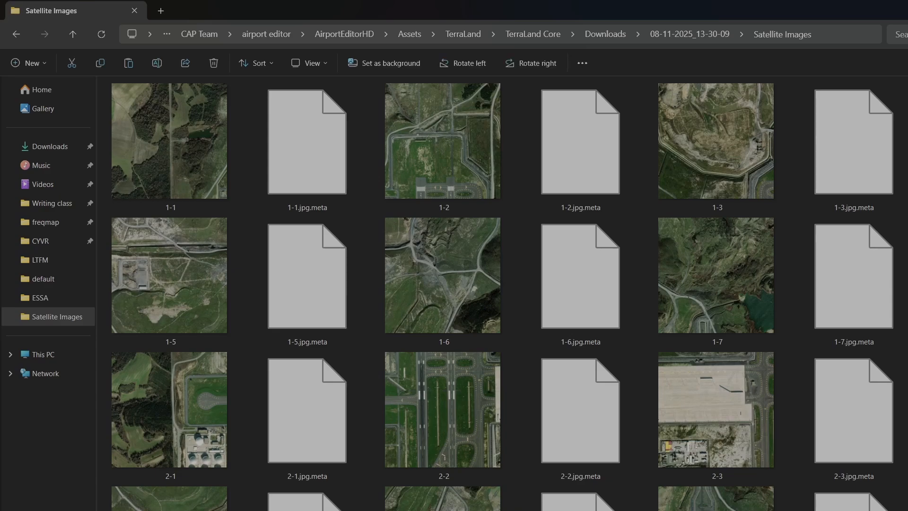
key("ctrl+v")
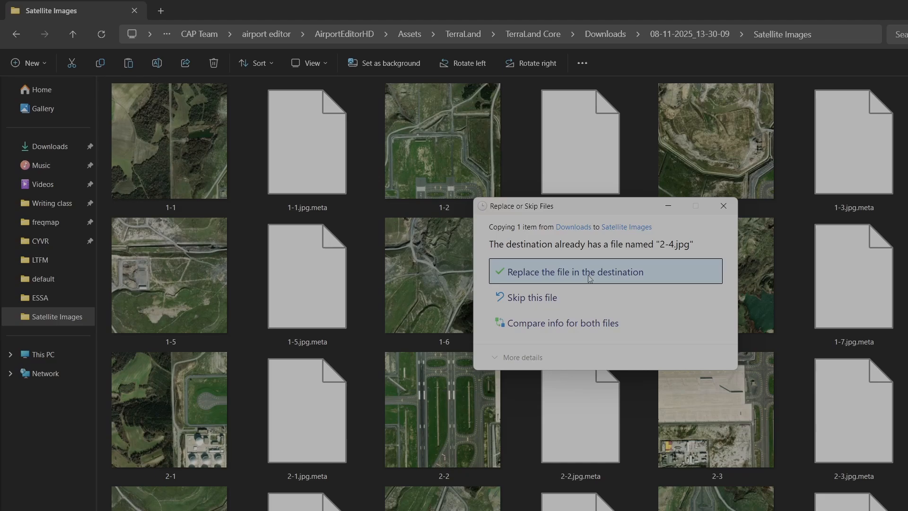
left_click(613, 272)
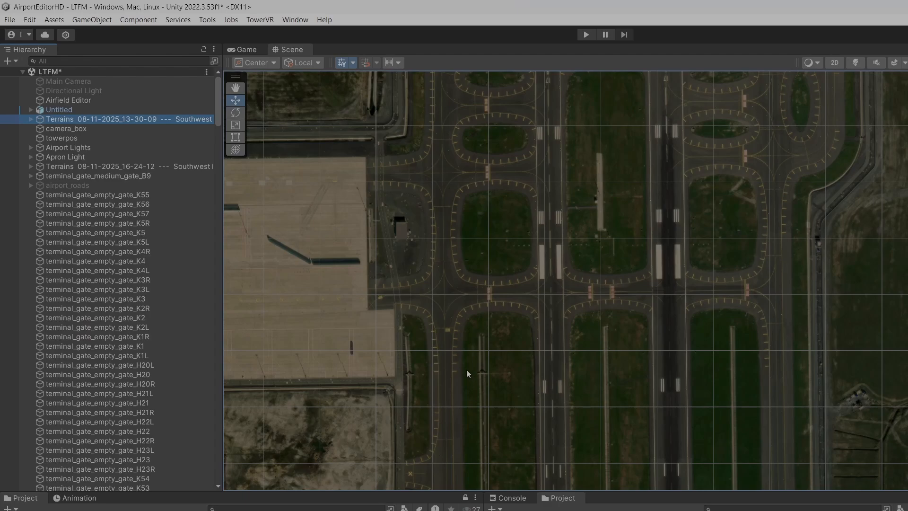
Switch to Unity and pan around the Scene view to examine the terrain's updated satellite texture.
scroll(467, 369, "down", 3)
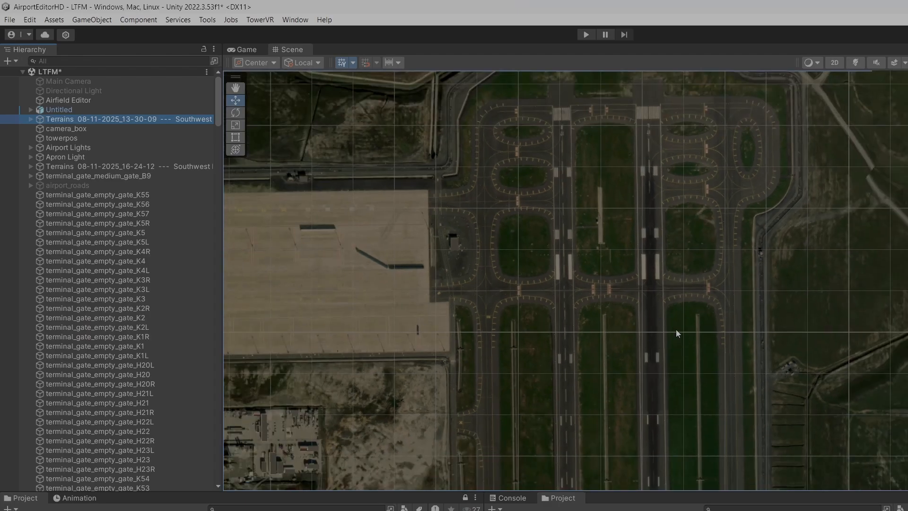
scroll(699, 373, "up", 3)
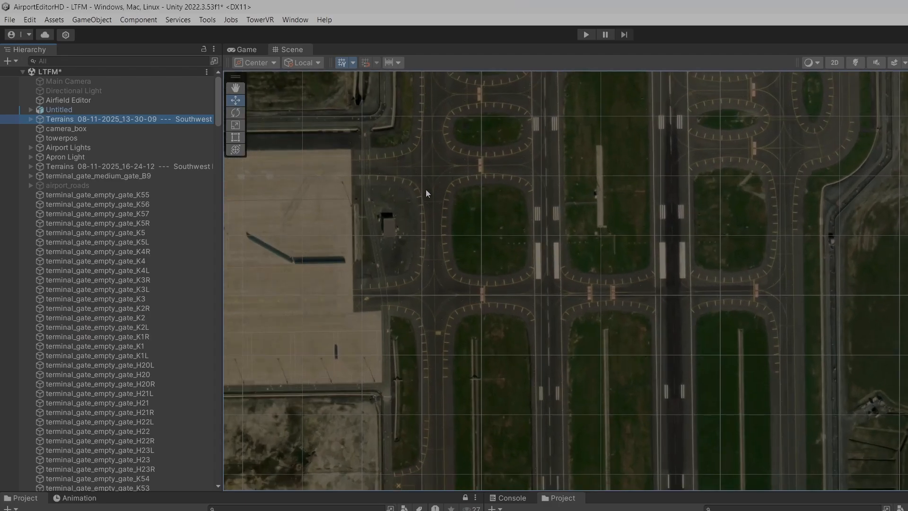
left_click(230, 86)
scroll(533, 314, "down", 3)
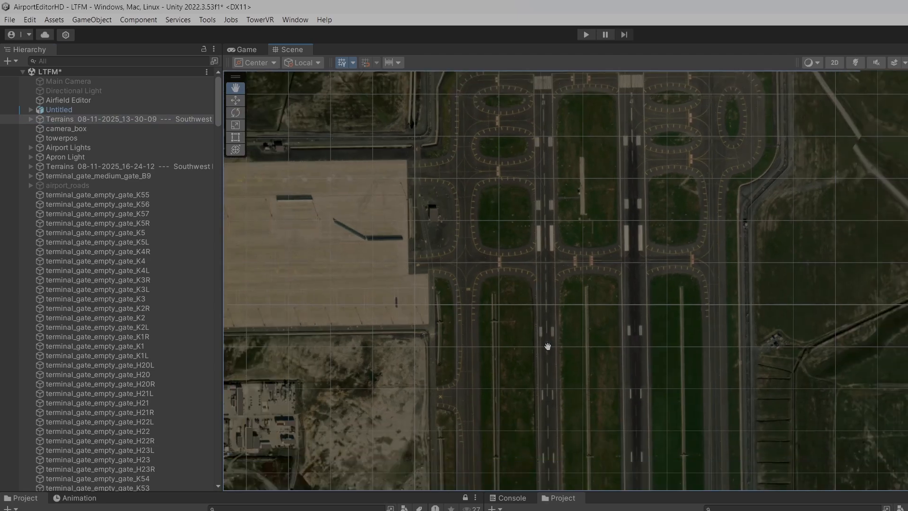
scroll(517, 354, "up", 4)
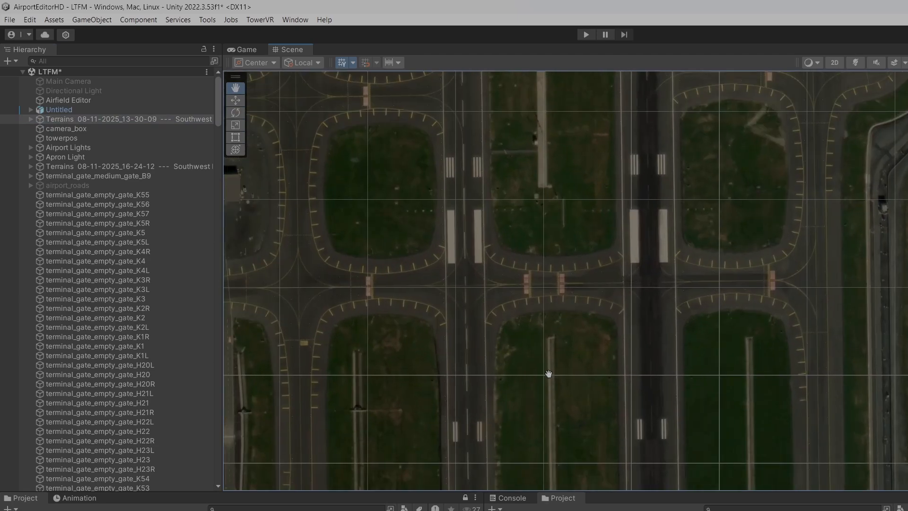
left_click_drag(570, 400, 557, 354)
scroll(551, 243, "down", 5)
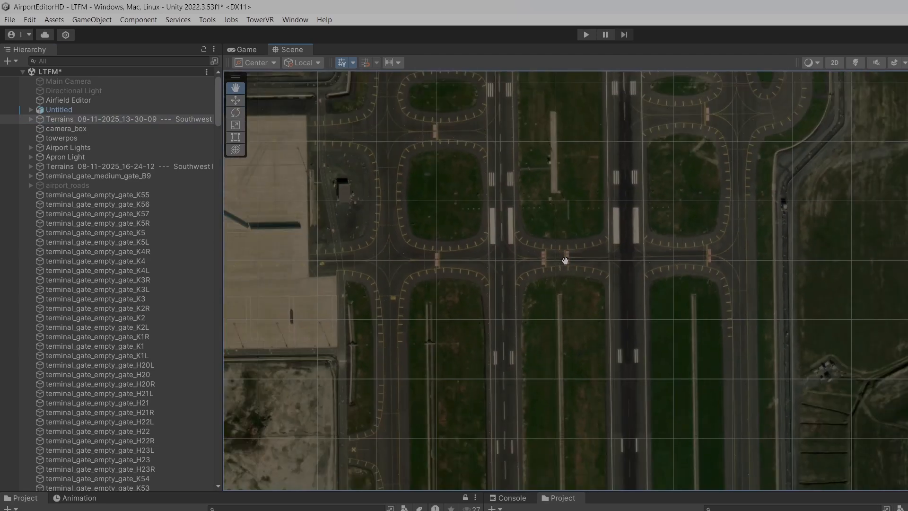
scroll(638, 362, "up", 2)
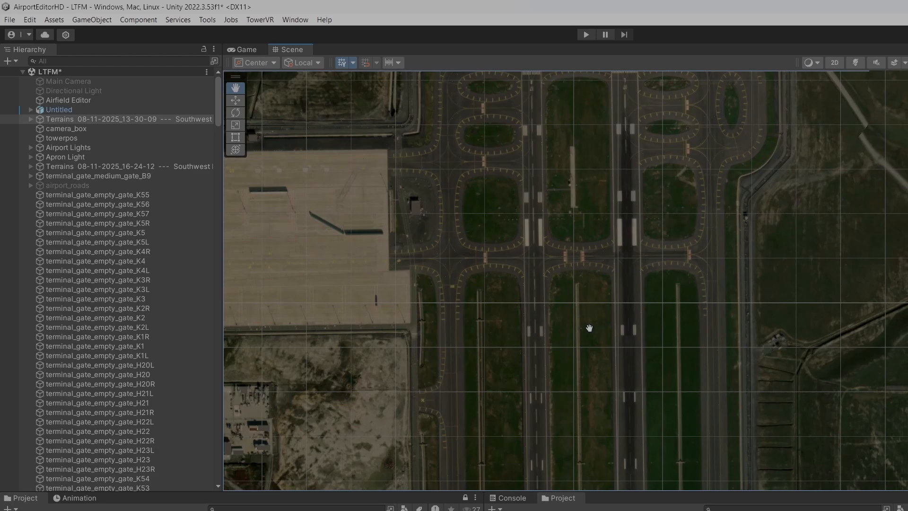
Zoom in and out over the runways and taxiways to inspect the replaced satellite texture for leftover aircraft.
scroll(590, 328, "up", 6)
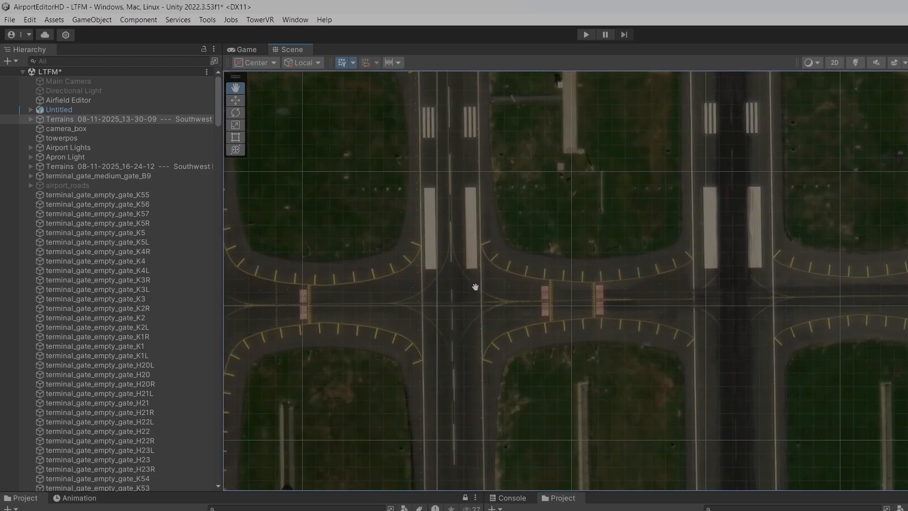
scroll(601, 341, "up", 5)
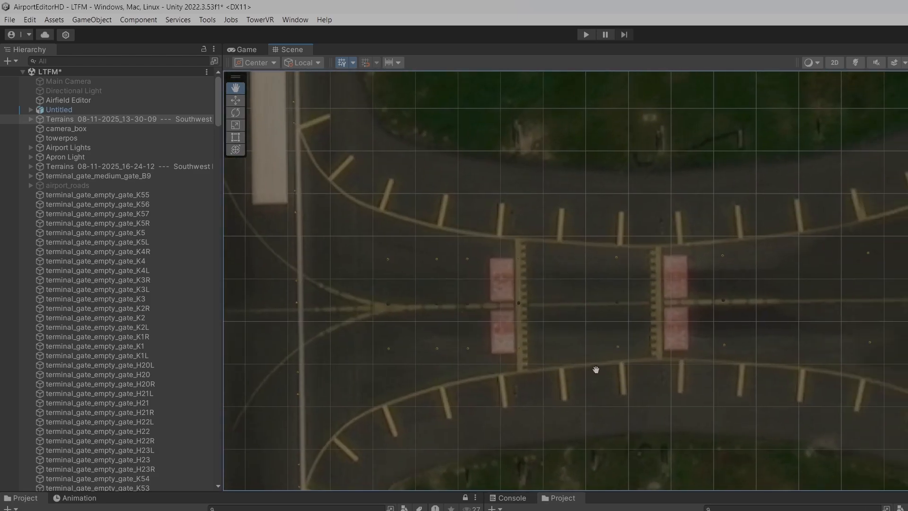
scroll(596, 369, "down", 5)
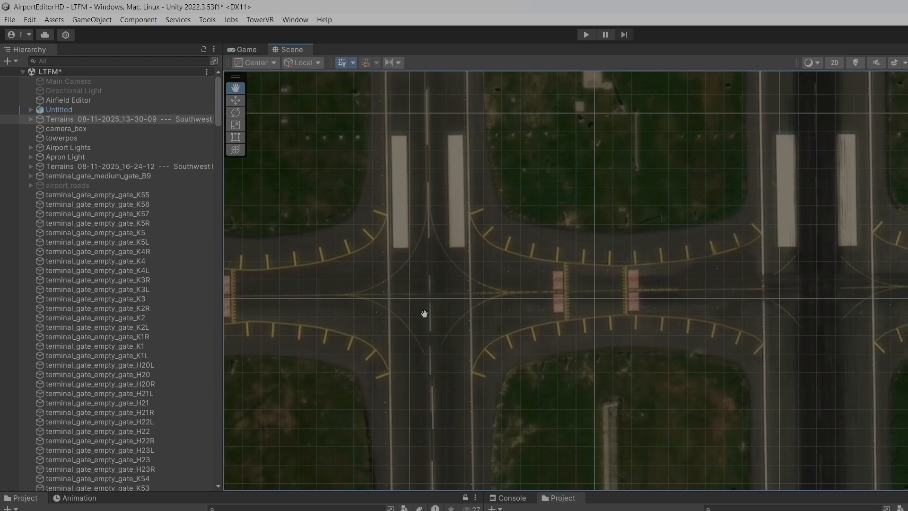
scroll(456, 286, "up", 5)
left_click_drag(424, 314, 348, 347)
scroll(638, 335, "up", 5)
scroll(634, 352, "down", 10)
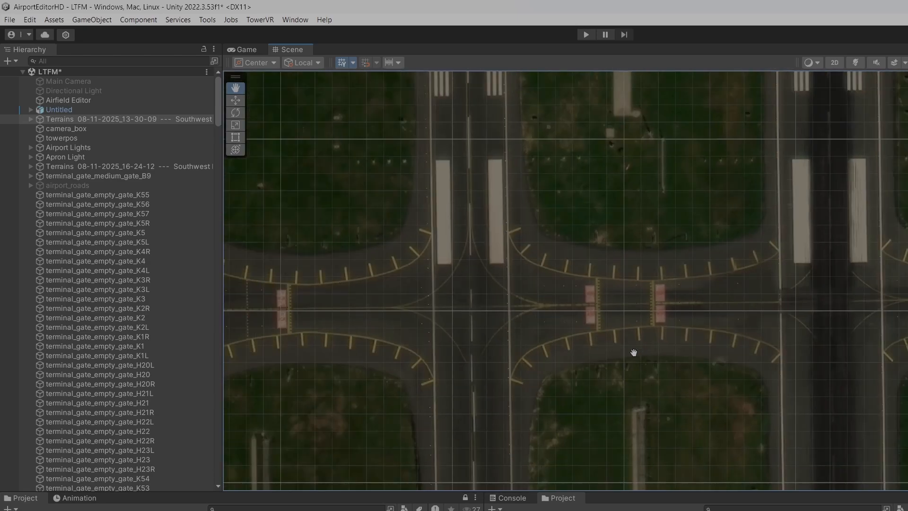
scroll(628, 354, "up", 5)
scroll(604, 395, "down", 8)
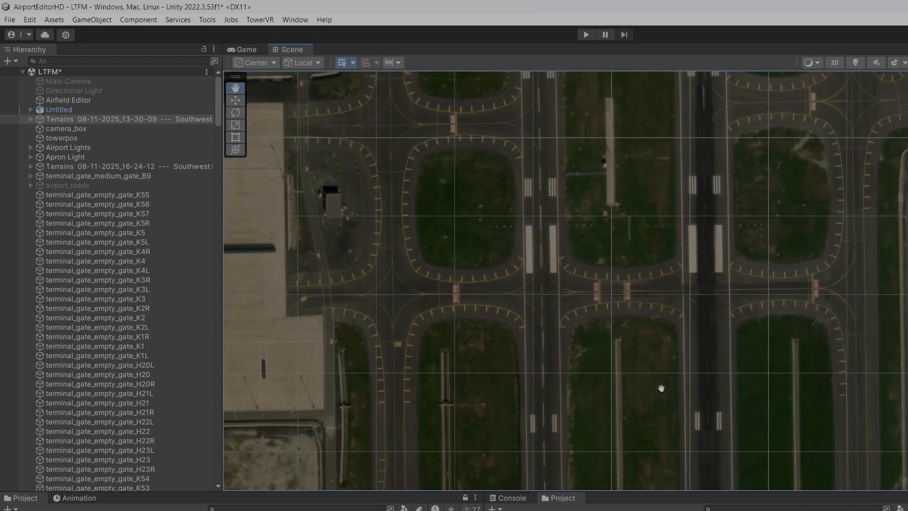
scroll(526, 373, "down", 6)
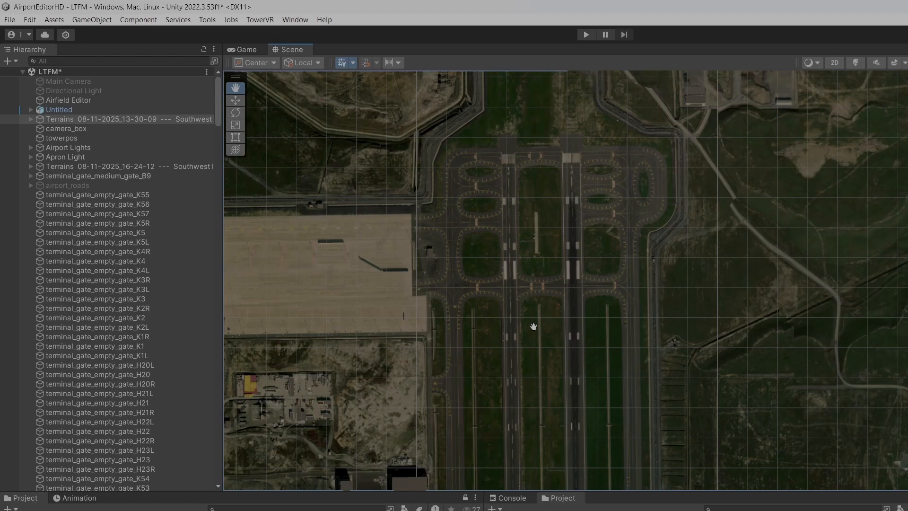
scroll(521, 286, "up", 6)
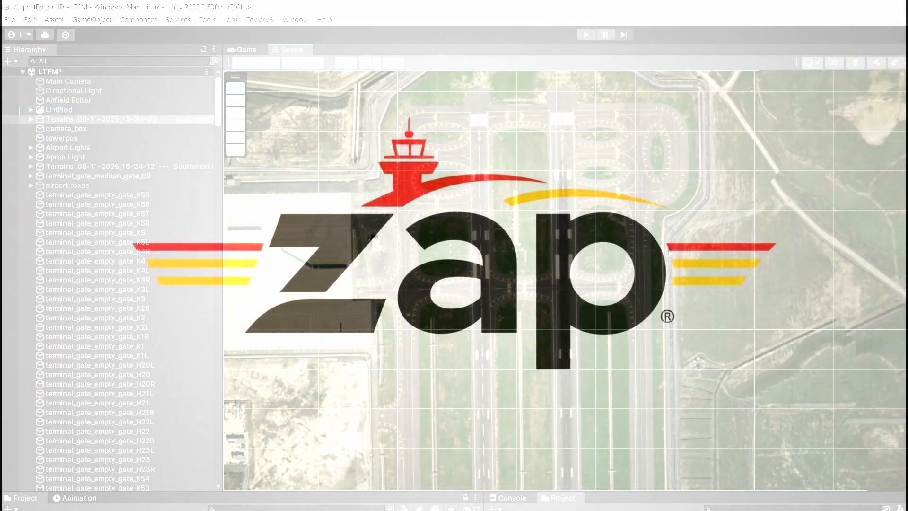